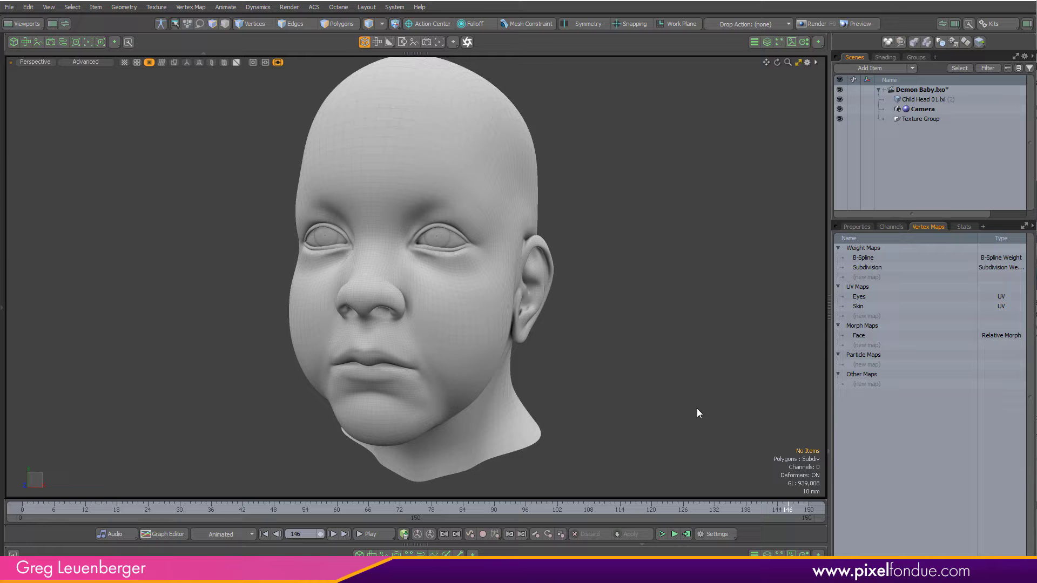
Display the Face morph on the child head and inspect the deformed shape from several angles
alt+drag(631, 338, 576, 319)
scroll(570, 318, down, 2)
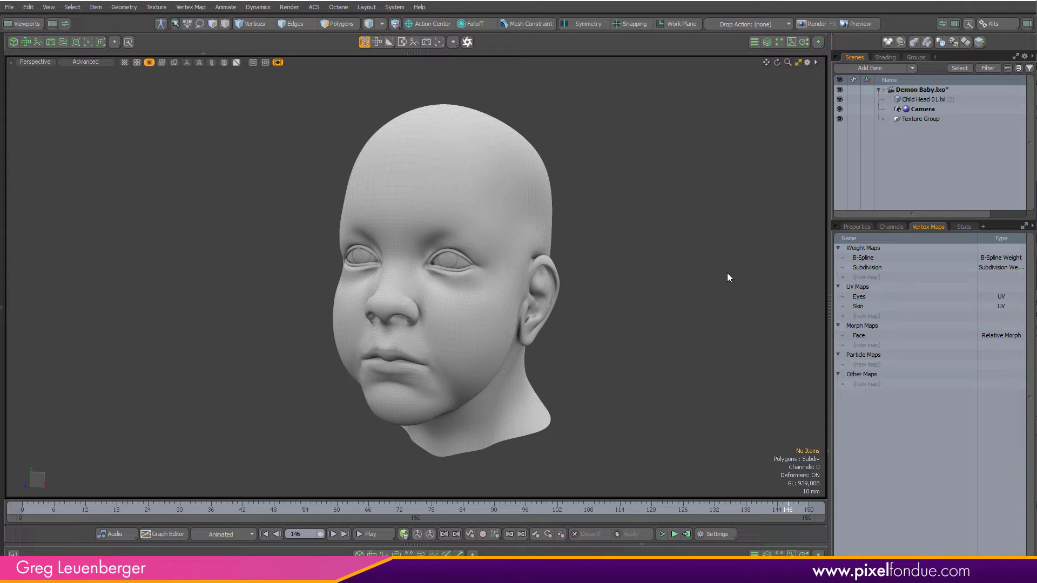
alt+drag(727, 273, 688, 322)
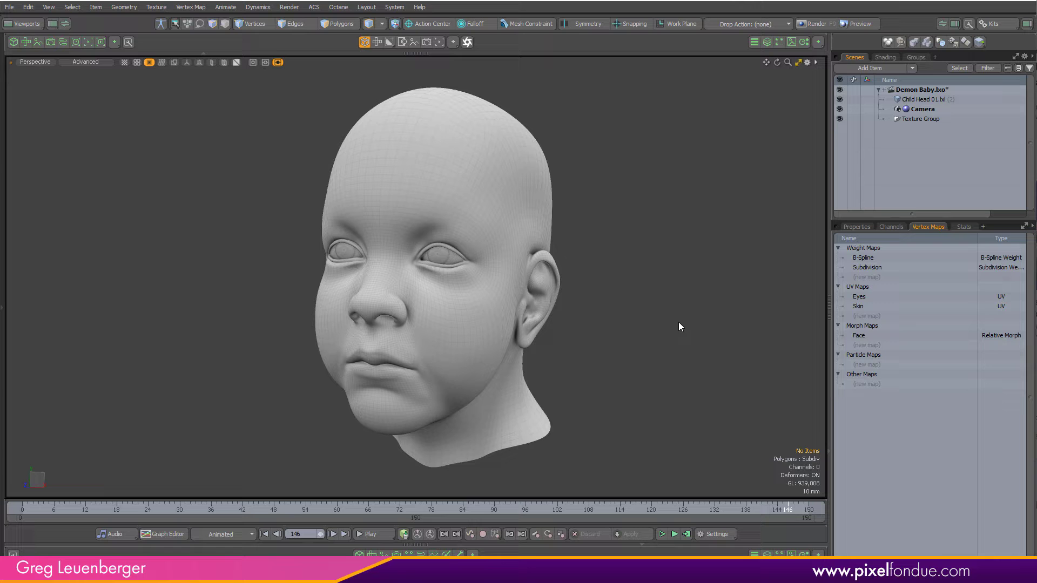
click(862, 336)
alt+drag(659, 326, 718, 328)
ctrl+alt+drag(408, 309, 575, 310)
alt+drag(575, 310, 232, 331)
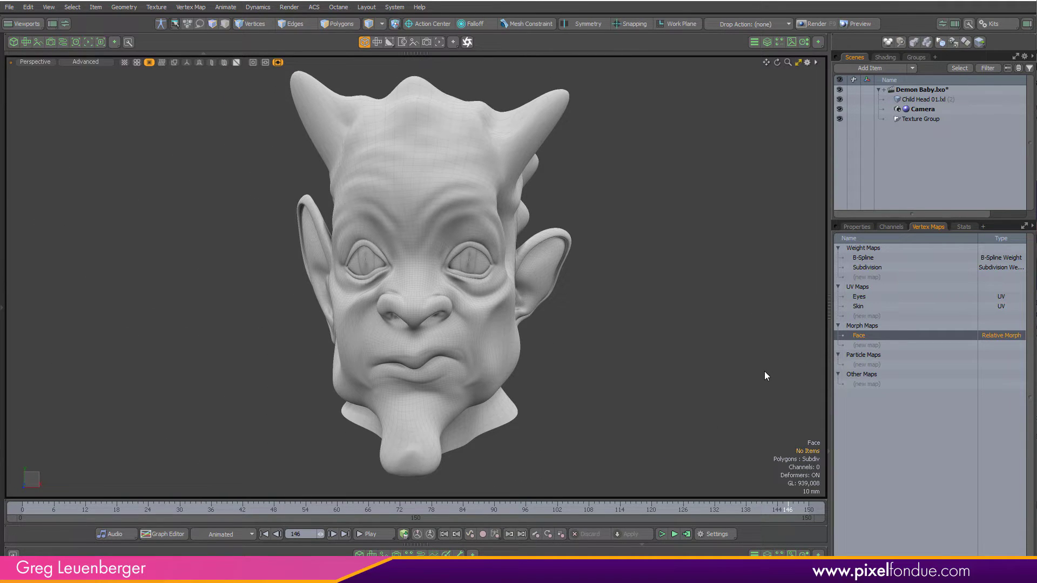
alt+drag(708, 354, 651, 354)
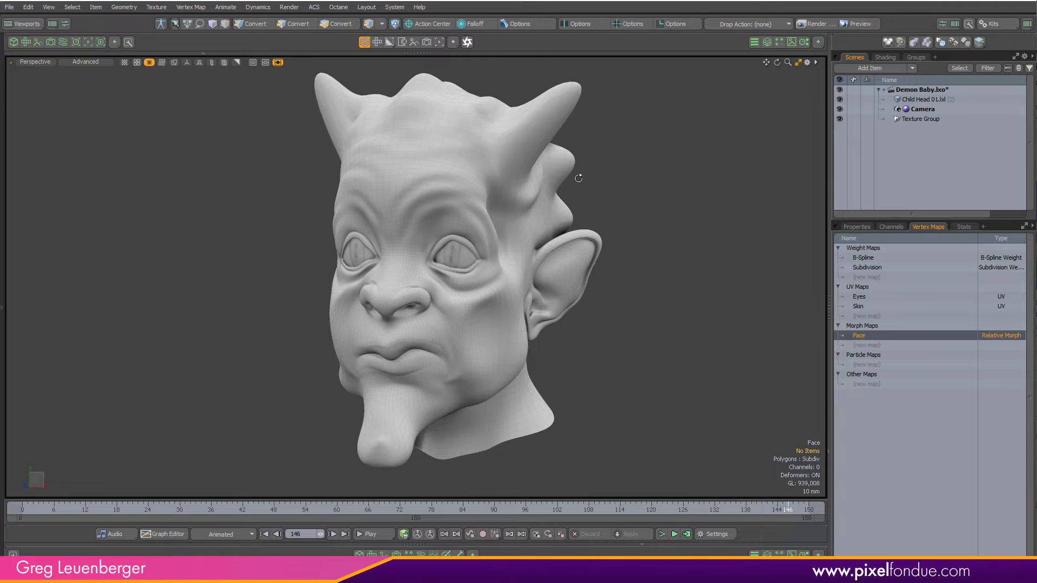
Select one vertex at the tip of each of the demon head's two horns
alt+drag(578, 176, 432, 178)
key(1)
scroll(549, 214, up, 4)
click(560, 225)
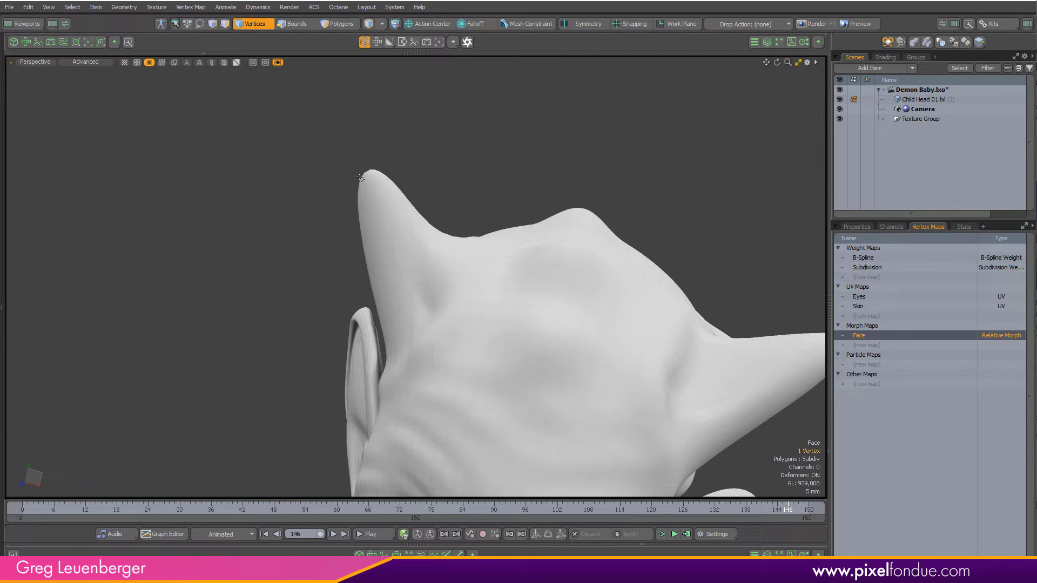
shift+click(361, 180)
alt+drag(486, 186, 589, 209)
scroll(481, 169, down, 4)
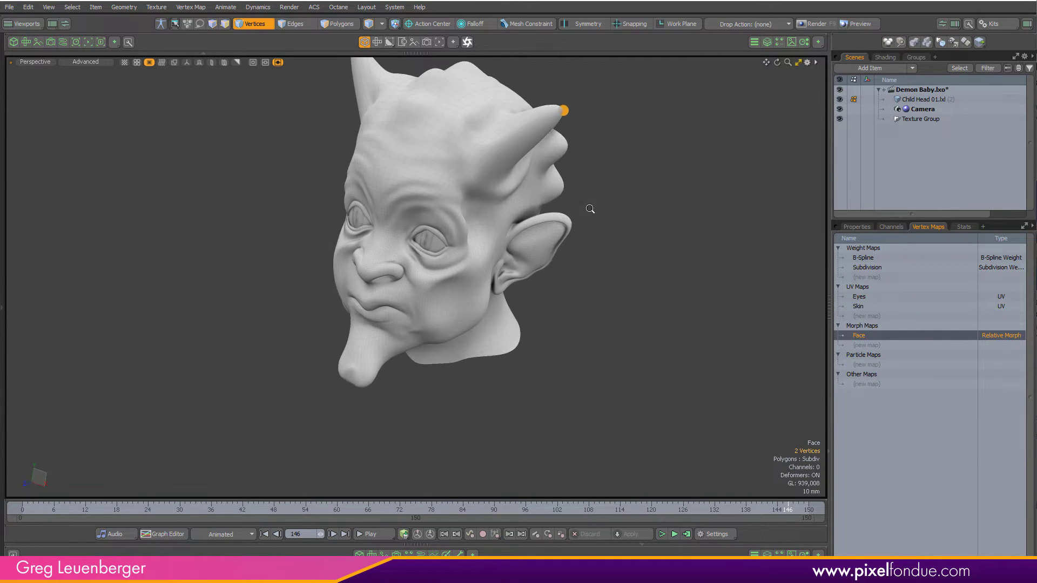
Add a vertex at the tip of each pointed ear to the selection
scroll(577, 213, up, 5)
shift+click(573, 235)
scroll(677, 267, down, 5)
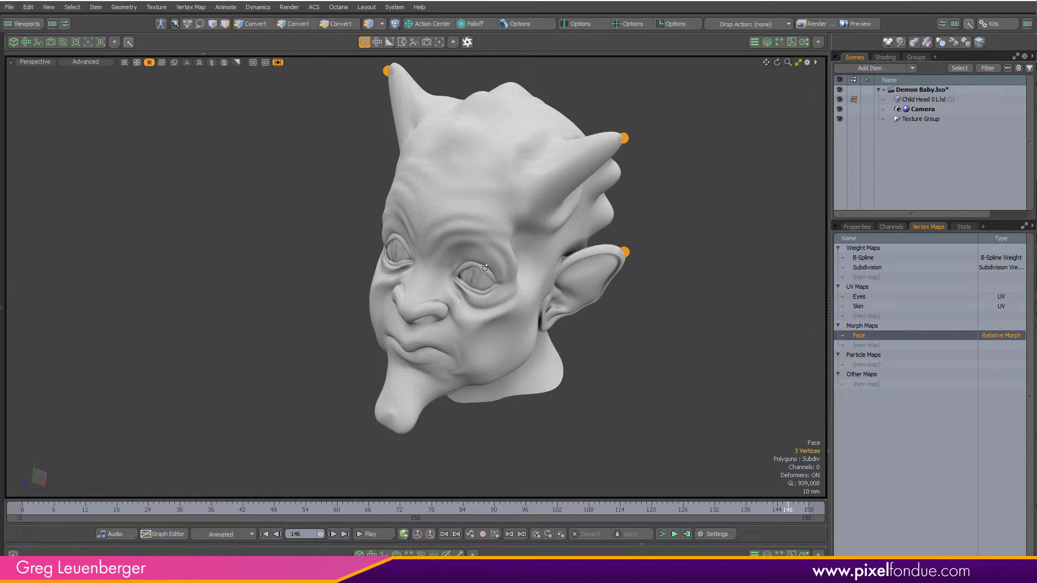
alt+drag(485, 269, 503, 243)
alt+shift+drag(502, 243, 498, 307)
scroll(444, 239, up, 5)
shift+click(453, 210)
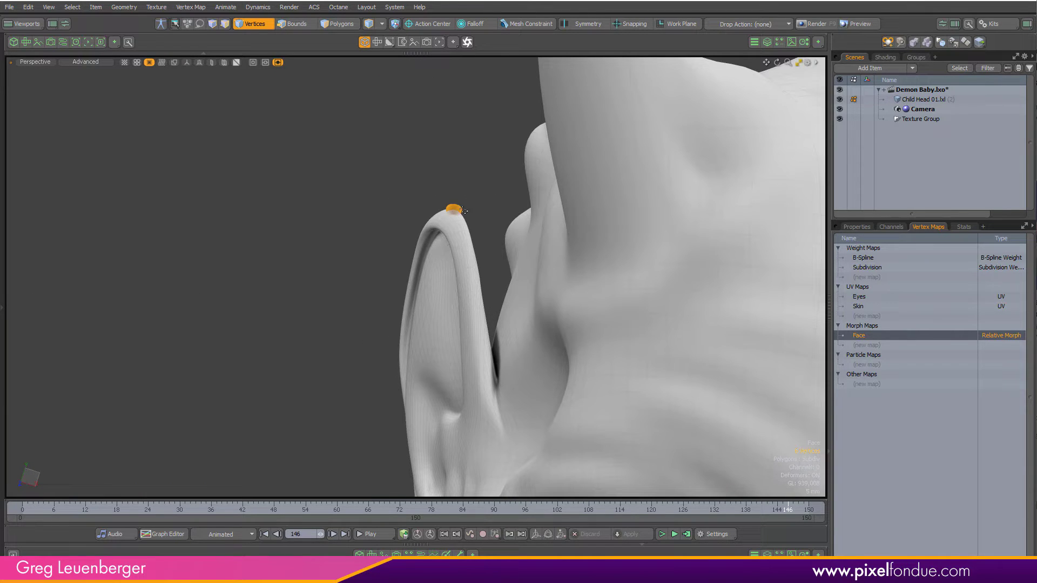
Add the vertex at the tip of the elongated chin to the selection
ctrl+alt+drag(494, 209, 421, 214)
alt+drag(518, 345, 503, 281)
alt+shift+drag(522, 367, 520, 345)
ctrl+alt+drag(520, 345, 513, 387)
shift+click(519, 344)
alt+shift+drag(532, 259, 476, 367)
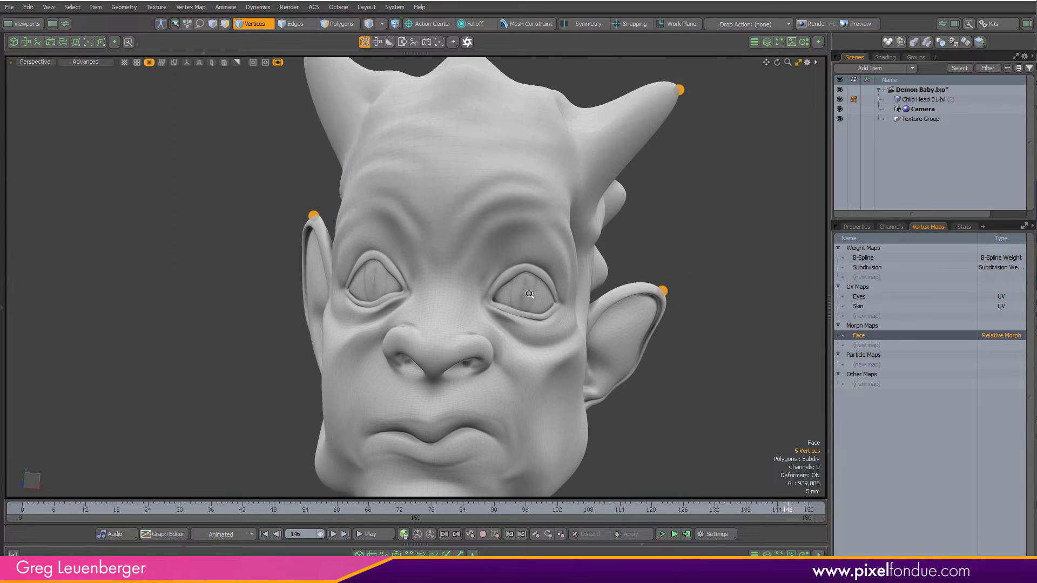
Add the centre vertex of each eyeball to the selection and deselect any extra vertex picked beside it
ctrl+alt+drag(529, 293, 574, 306)
ctrl+alt+drag(494, 284, 390, 294)
shift+click(496, 288)
alt+shift+drag(390, 294, 542, 314)
ctrl+alt+drag(473, 294, 555, 305)
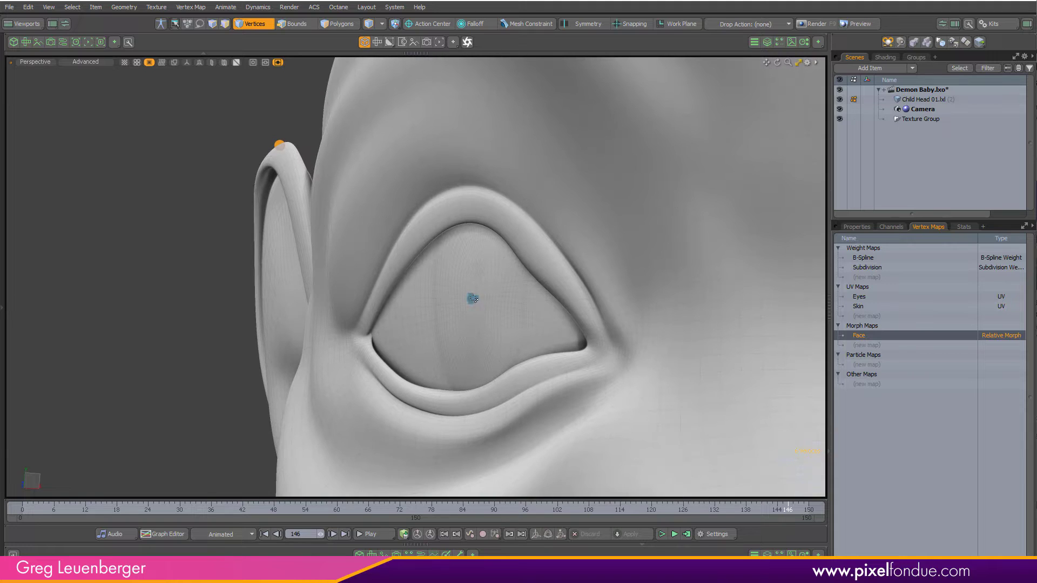
shift+drag(473, 298, 499, 309)
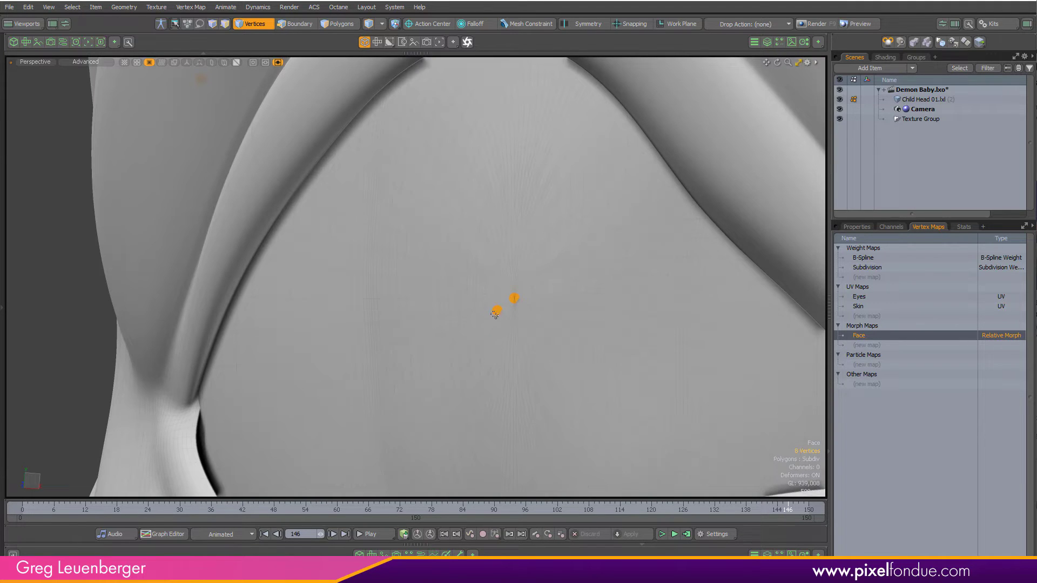
ctrl+click(494, 314)
ctrl+alt+drag(571, 312, 502, 308)
alt+shift+drag(621, 329, 475, 286)
alt+shift+drag(702, 200, 621, 208)
mouse_move(621, 208)
alt+mouse_down()
mouse_move(602, 208)
mouse_move(621, 201)
alt+mouse_up()
alt+shift+drag(764, 171, 719, 186)
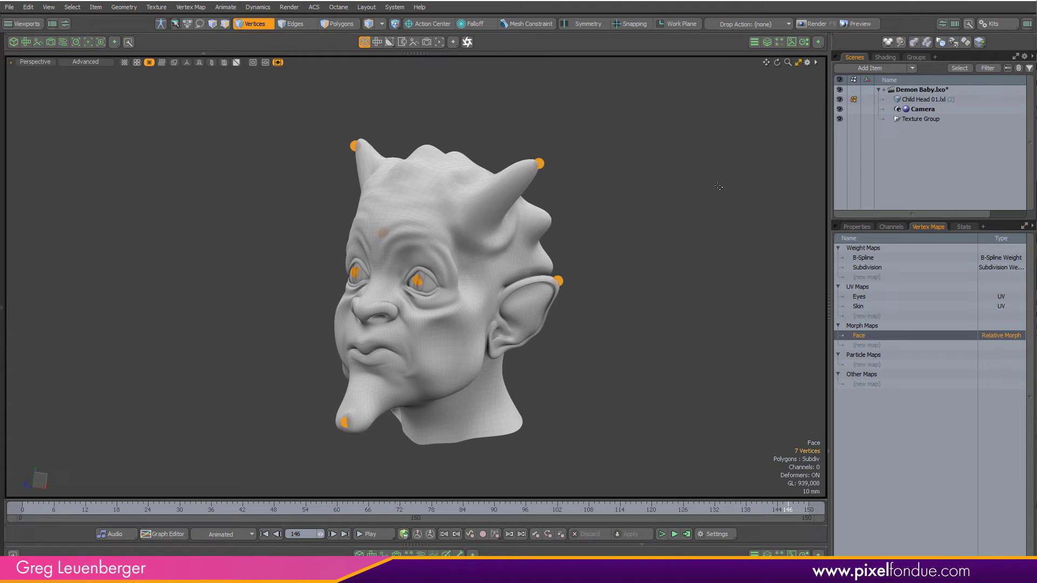
Add a Set Weight mesh operation to the child head using the selected vertices
key(F6)
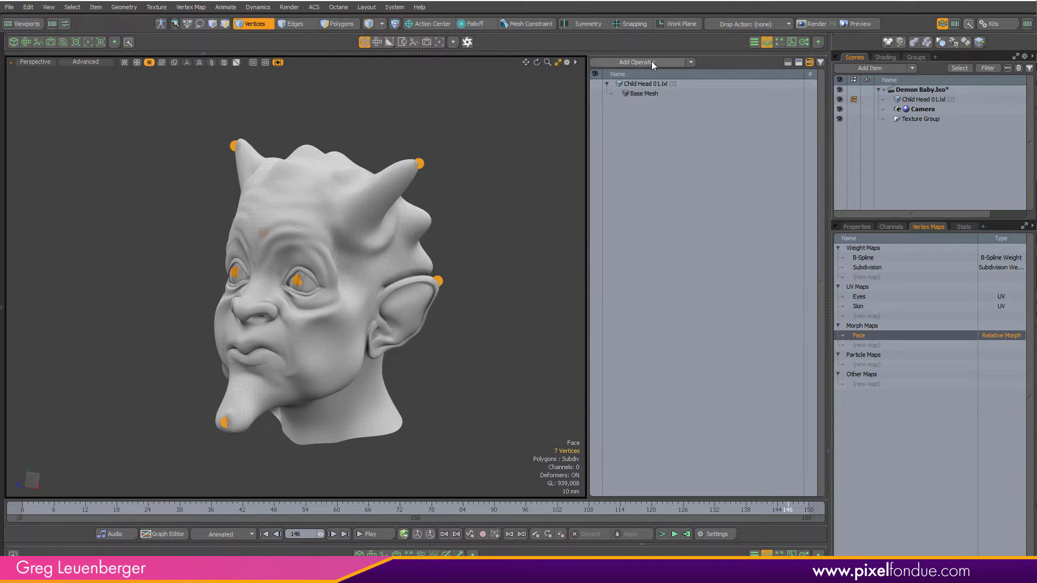
click(651, 61)
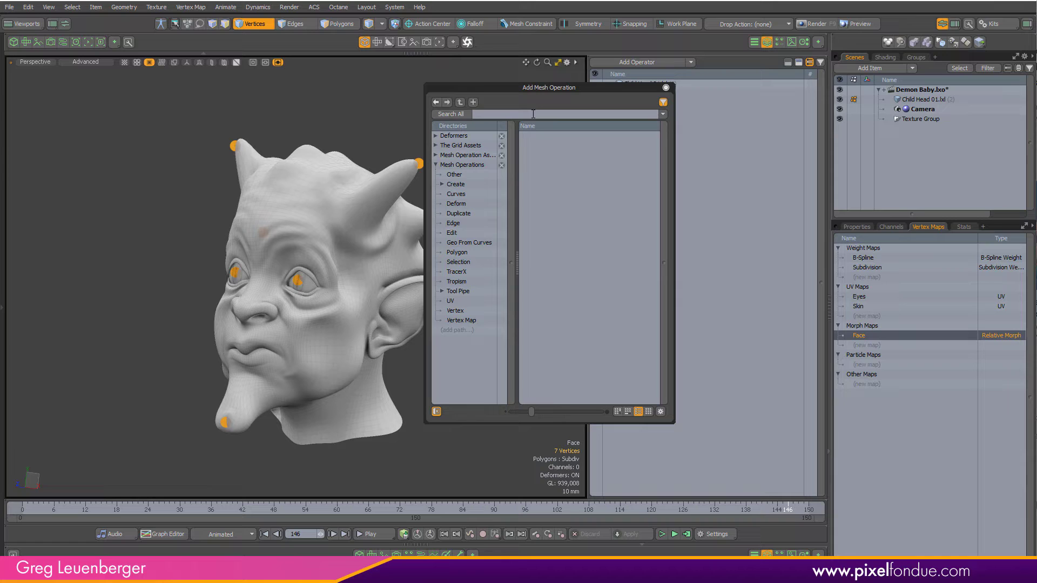
click(533, 114)
text(set w)
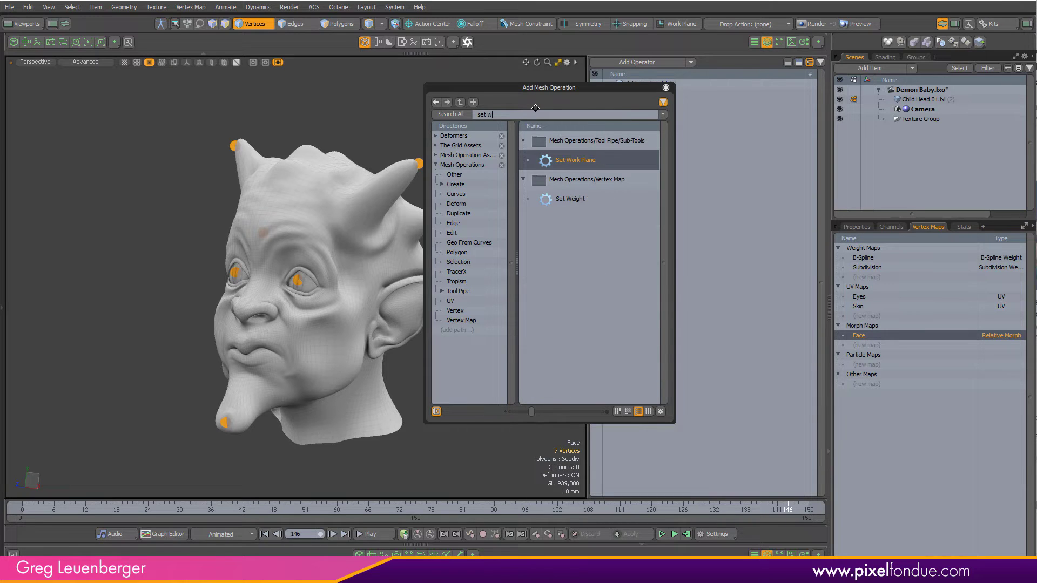
double_click(573, 199)
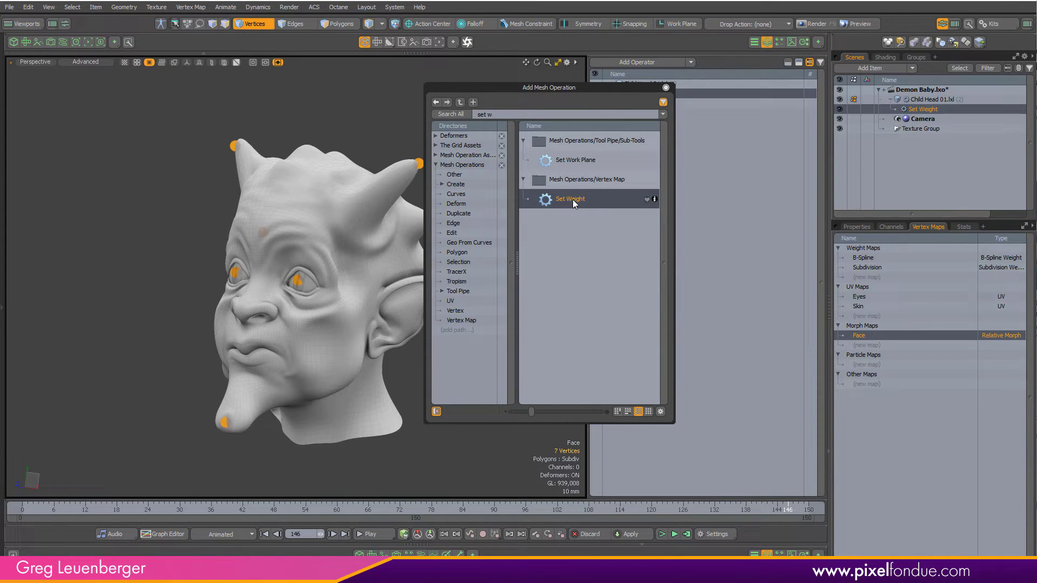
click(665, 87)
alt+drag(440, 229, 483, 182)
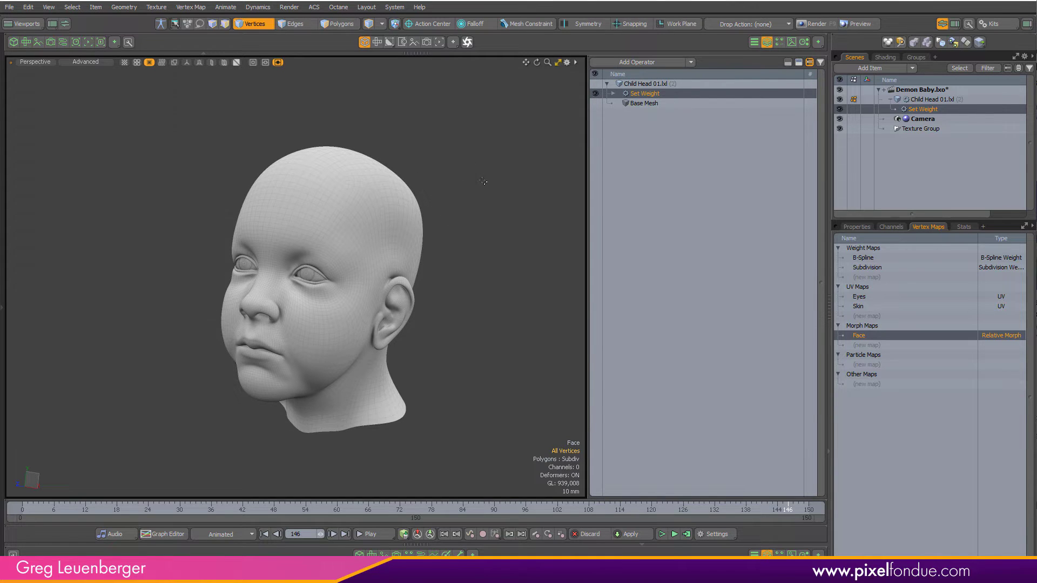
Expand the Set Weight operation and examine the stored indices of its Select By Index selection
click(613, 93)
click(619, 113)
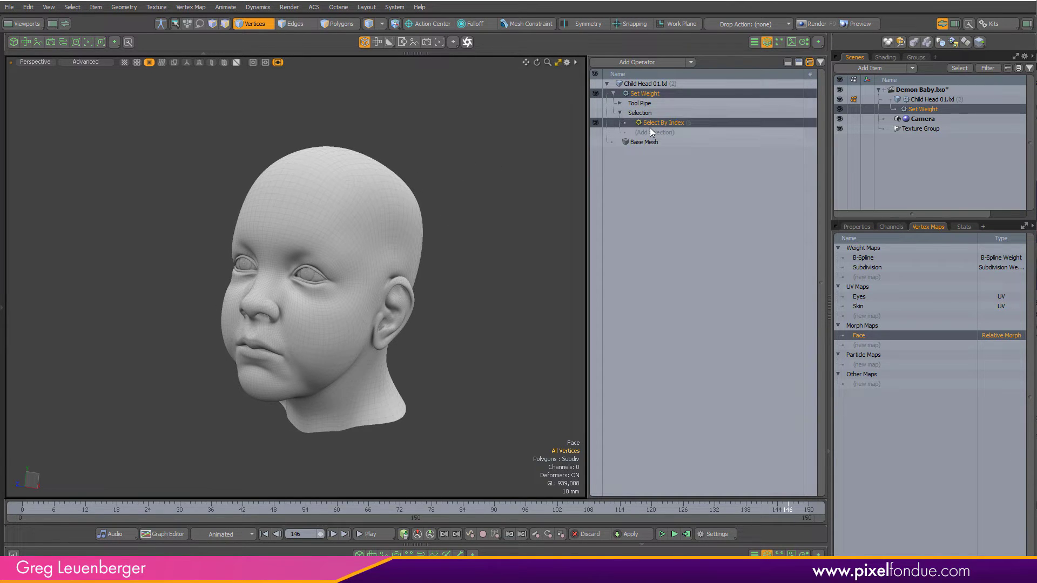
click(857, 227)
click(1027, 286)
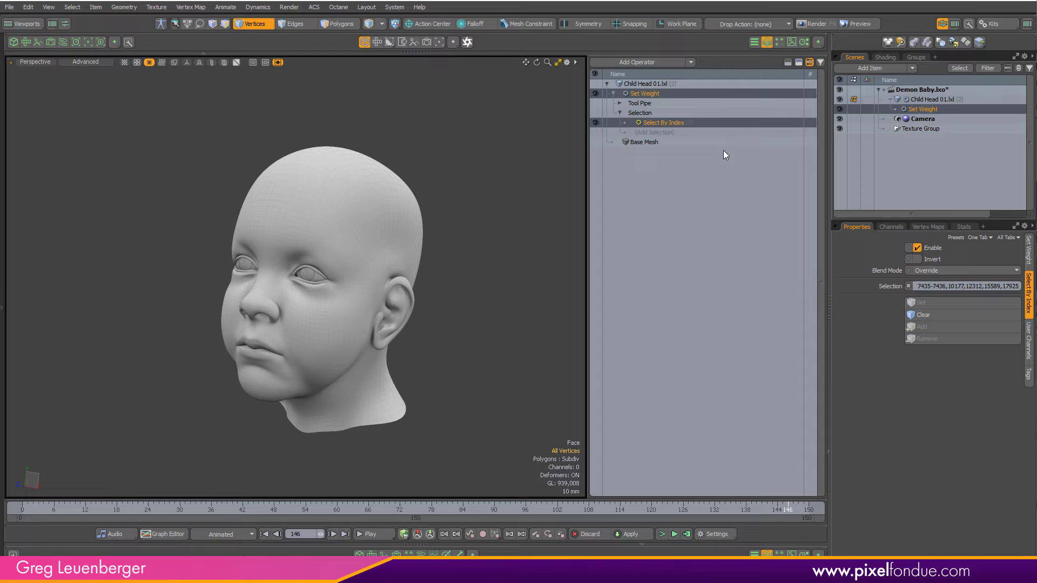
Switch the viewport shading to the vertex map display
key(ctrl+2)
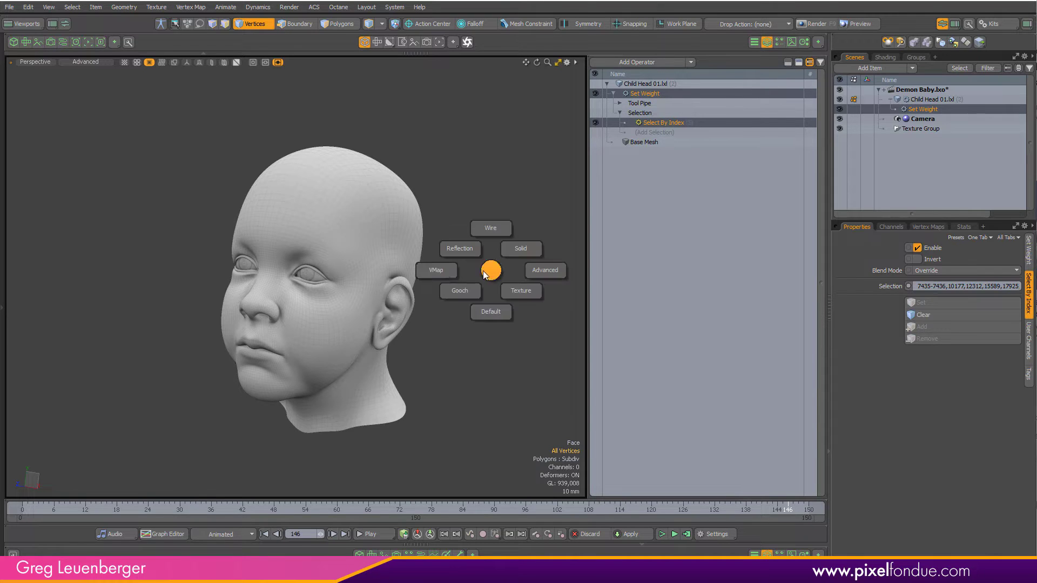
click(438, 271)
alt+drag(438, 272, 454, 277)
Name the Set Weight operation's weight map Grow and check the weighted points on the head
click(1028, 250)
click(931, 317)
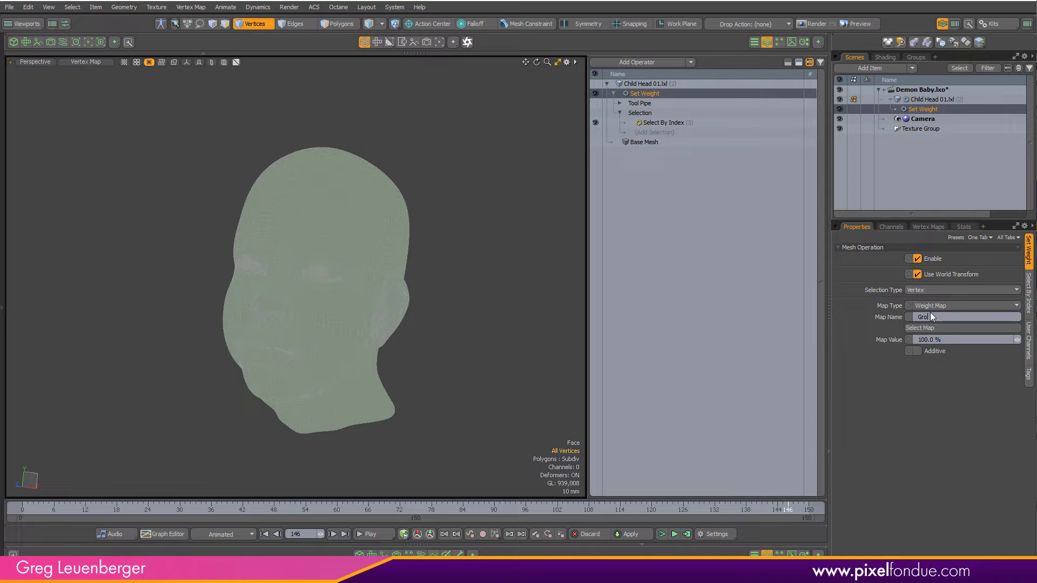
alt+drag(430, 274, 407, 192)
alt+drag(354, 248, 550, 317)
click(929, 228)
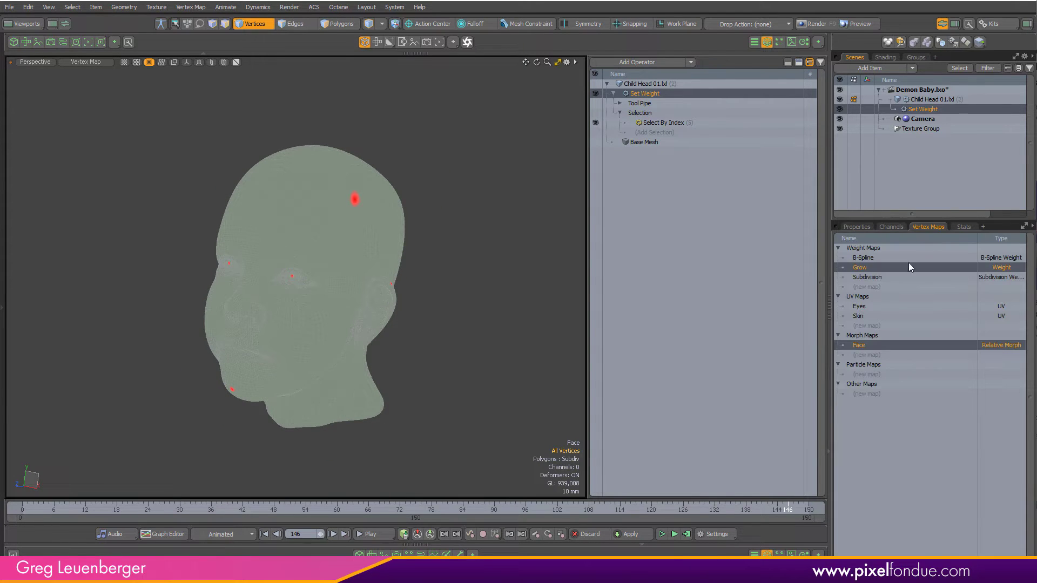
click(857, 227)
alt+drag(434, 275, 321, 263)
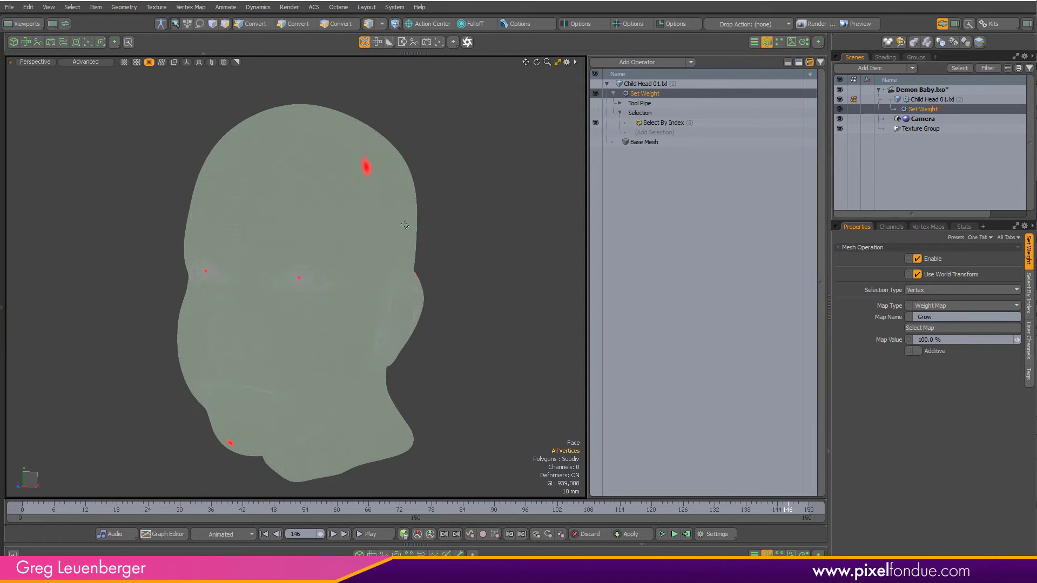
Add a Grow Weight mesh operation above Set Weight and set its map name to Grow
click(642, 62)
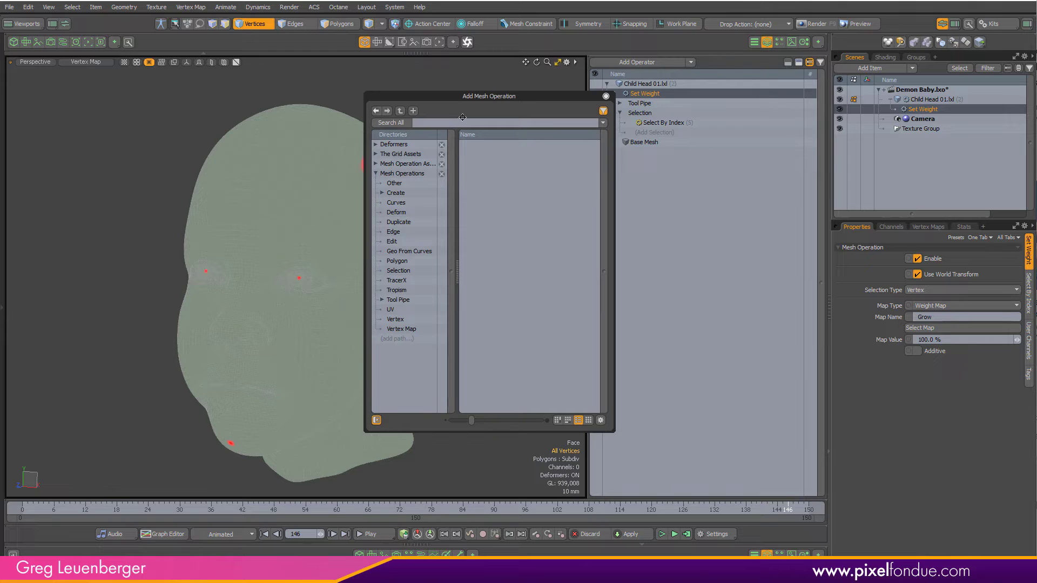
text(grow)
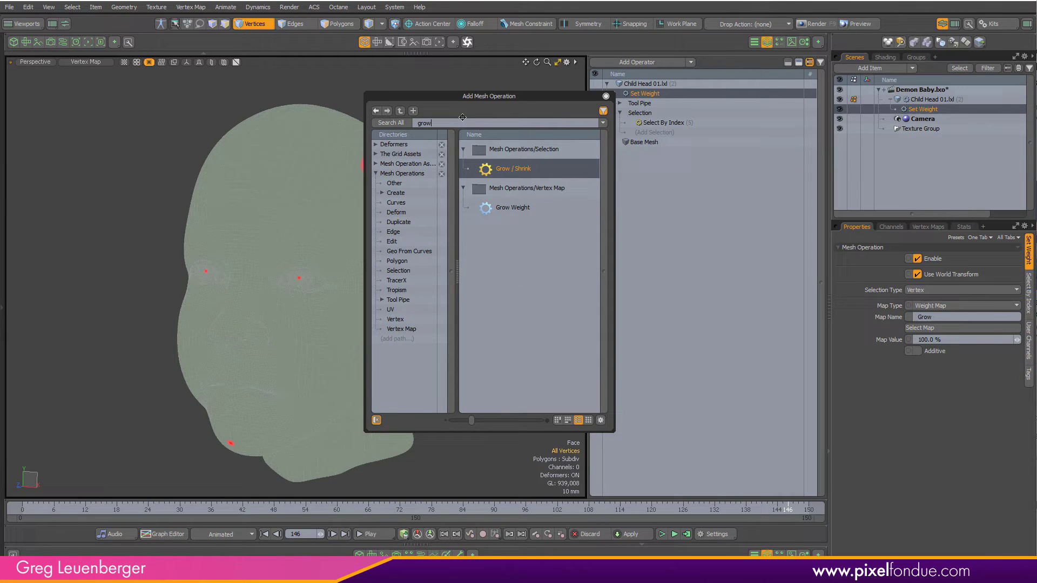
click(508, 211)
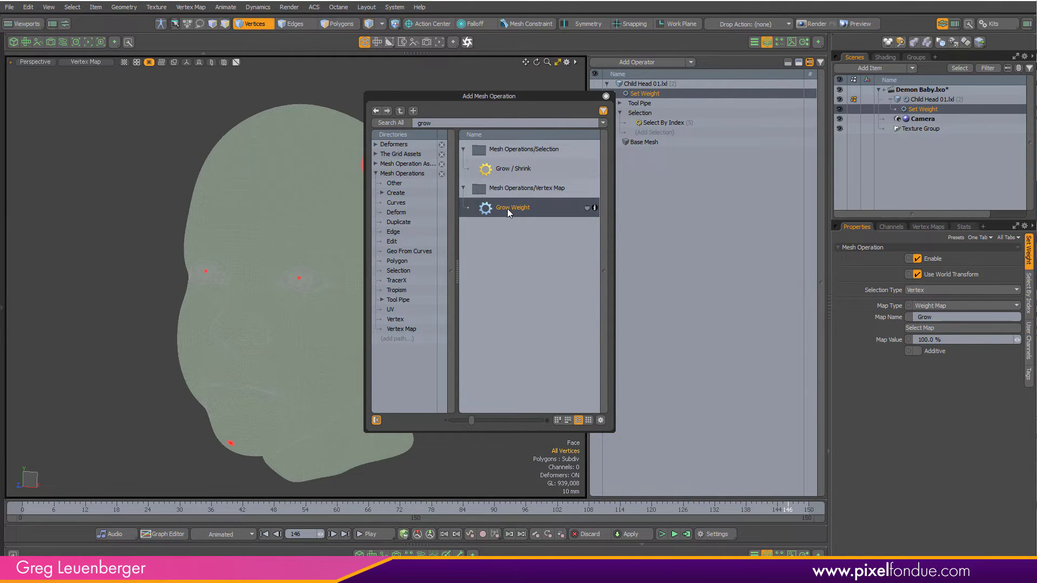
double_click(507, 210)
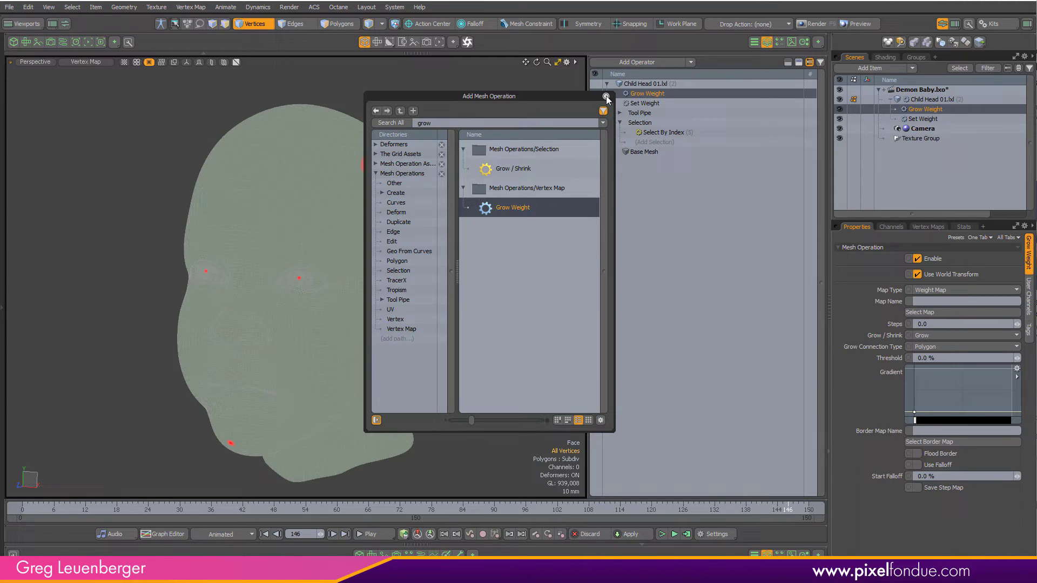
click(606, 97)
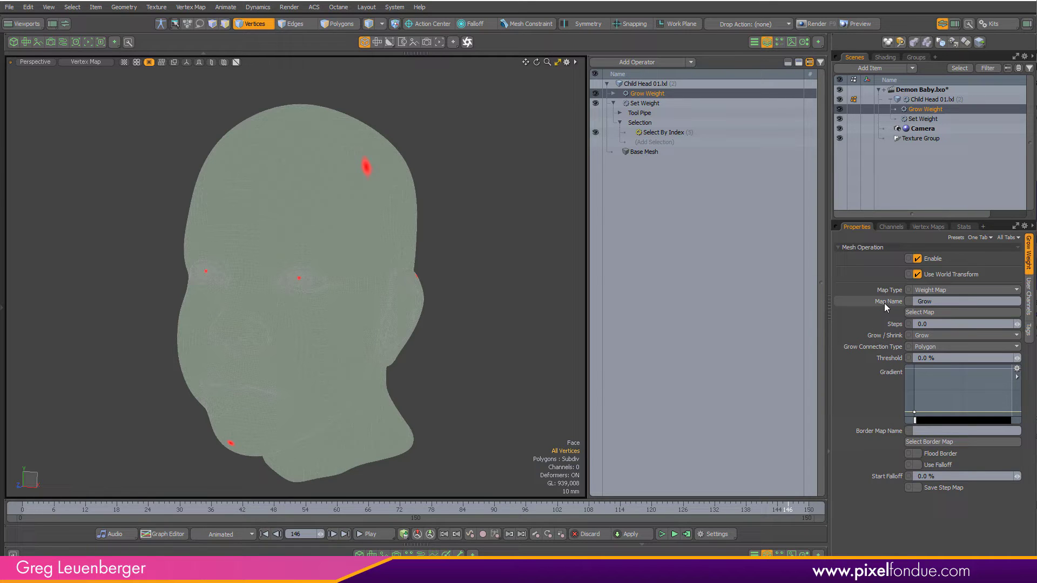
click(651, 104)
click(665, 93)
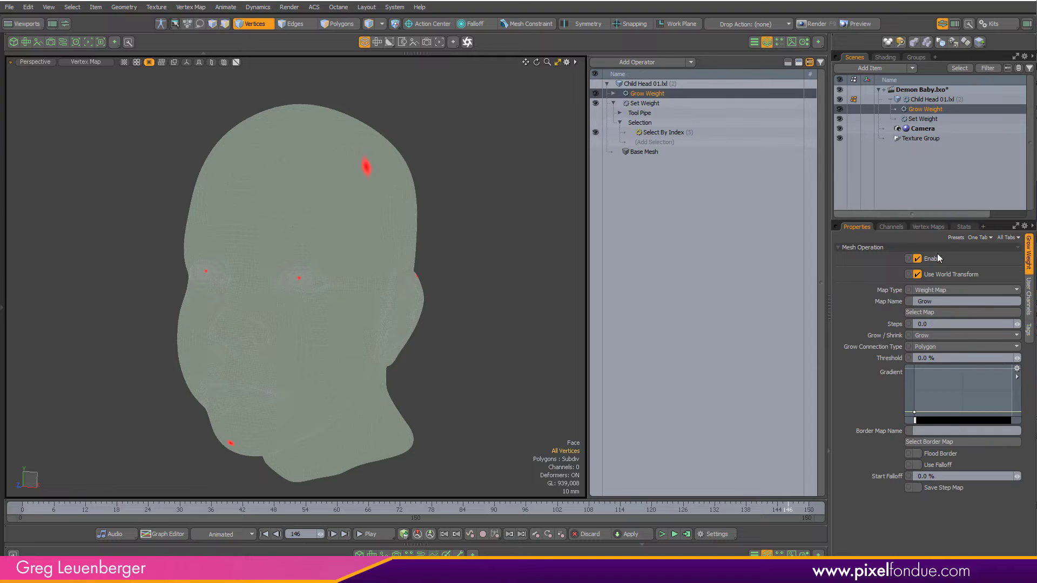
Raise the Grow Weight gradient's first key to the top of the graph and set Steps to 20
click(914, 414)
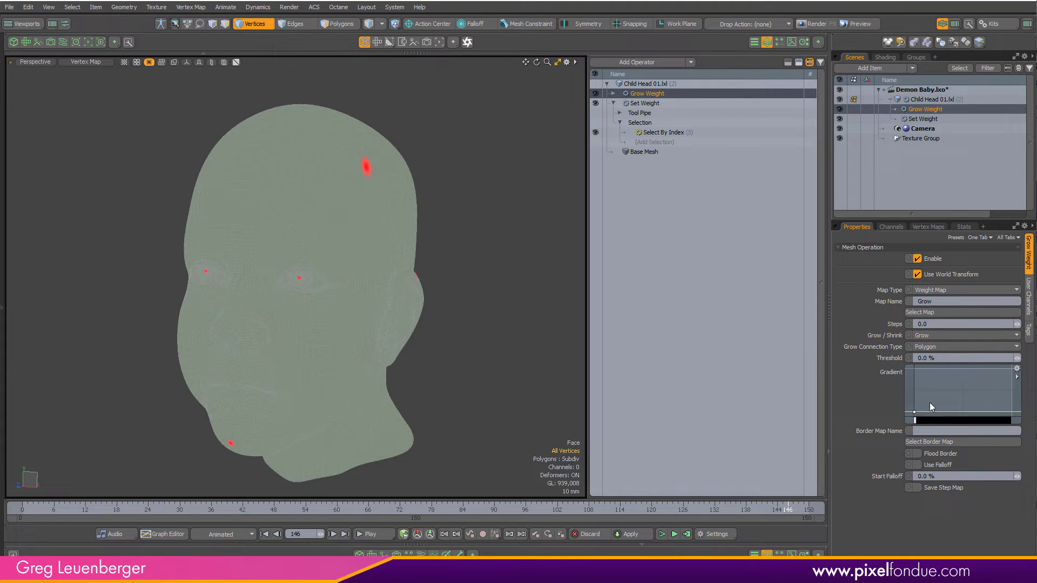
drag(914, 412, 914, 368)
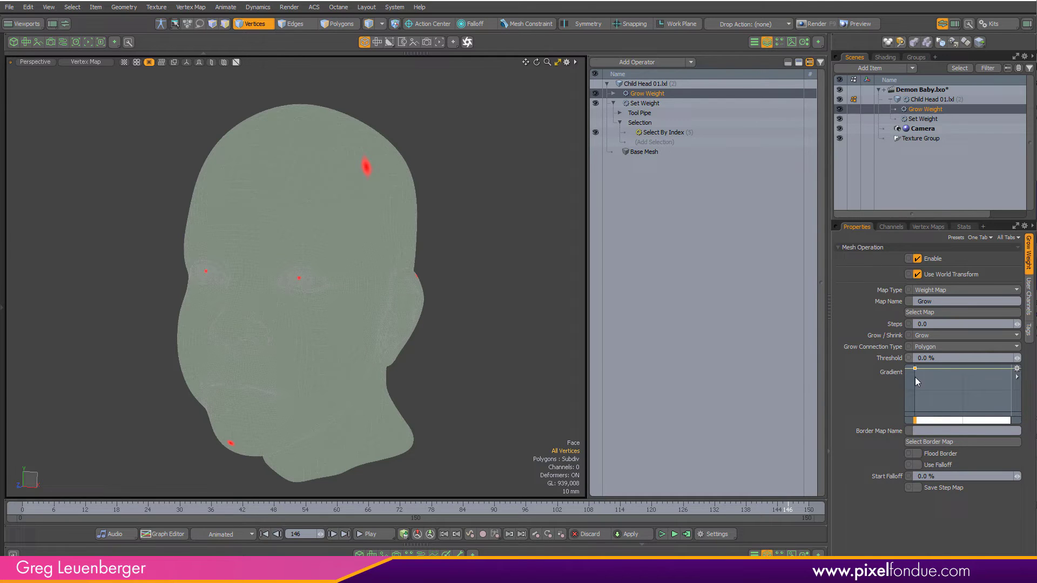
click(948, 325)
text(20)
key(Return)
alt+drag(416, 319, 336, 314)
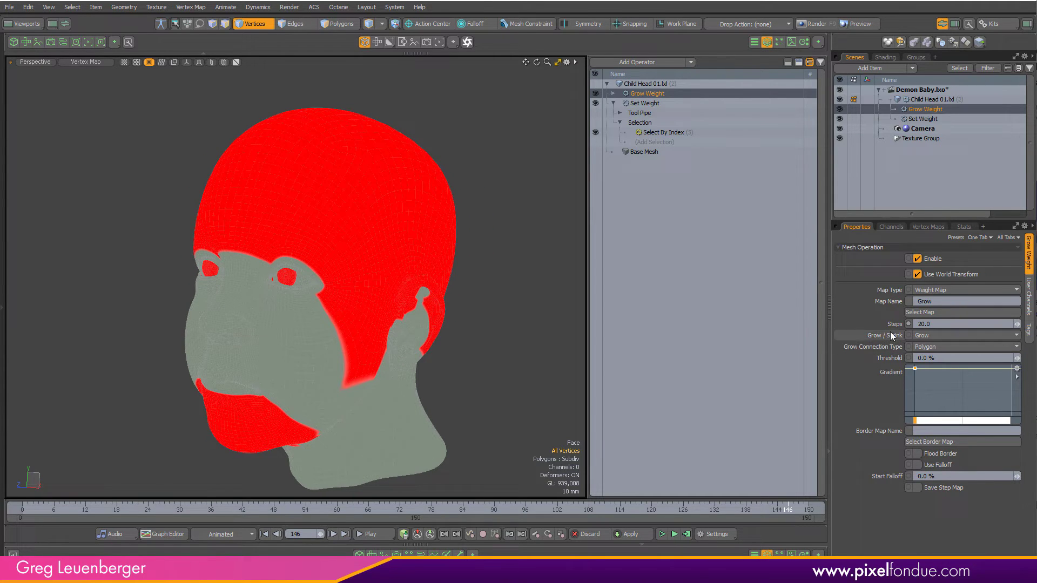
Haul the Grow Weight Steps channel up to about 27 and back down to 9.09 to preview the weight's spread
click(841, 327)
key(5)
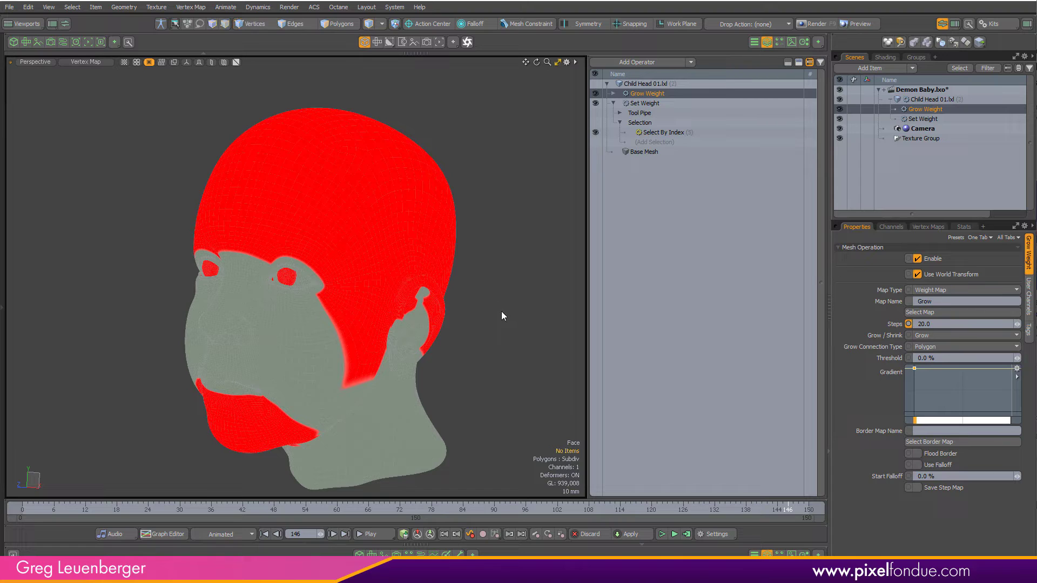
key(c)
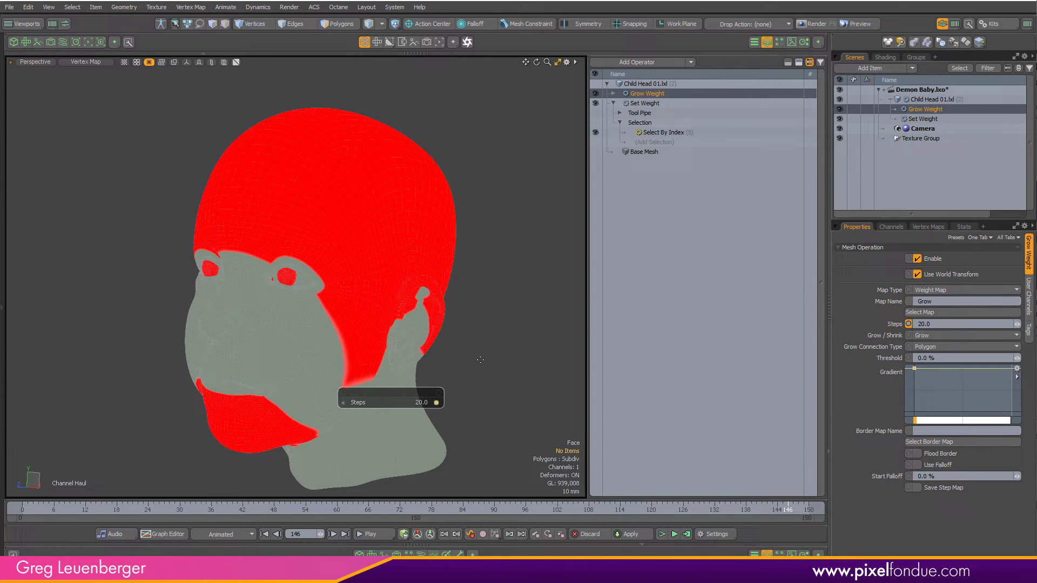
drag(333, 378, 378, 378)
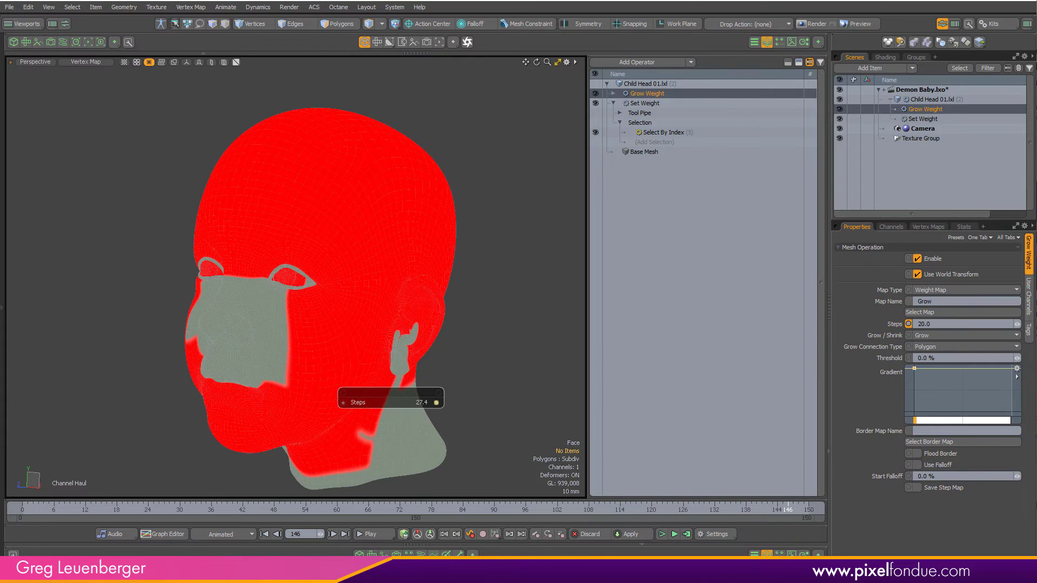
drag(454, 402, 329, 402)
drag(581, 353, 581, 352)
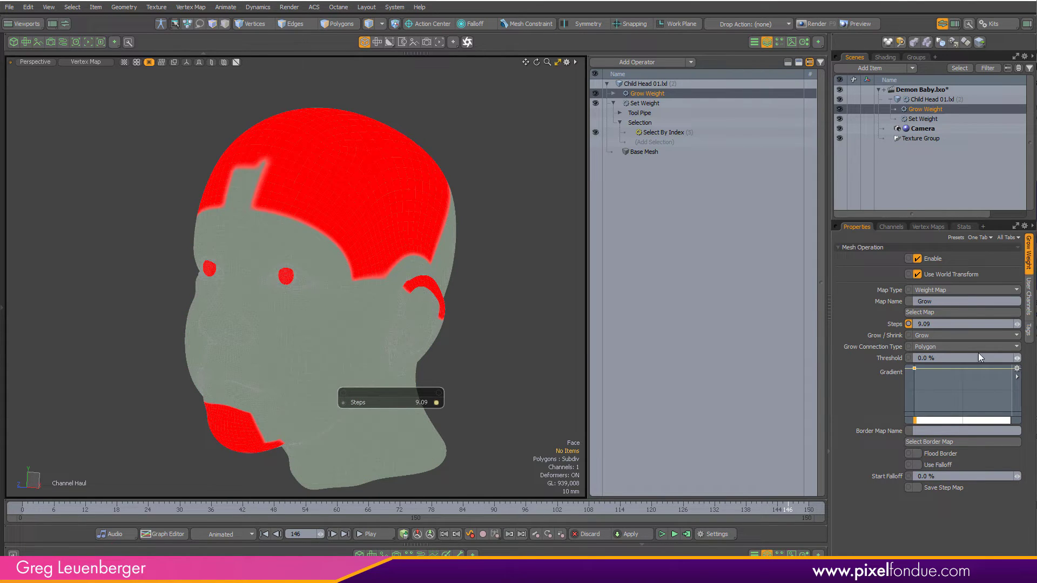
Add a key at the bottom end of the Grow Weight gradient so the weight fades out, and expand the operation's Tool Pipe
drag(980, 370, 983, 402)
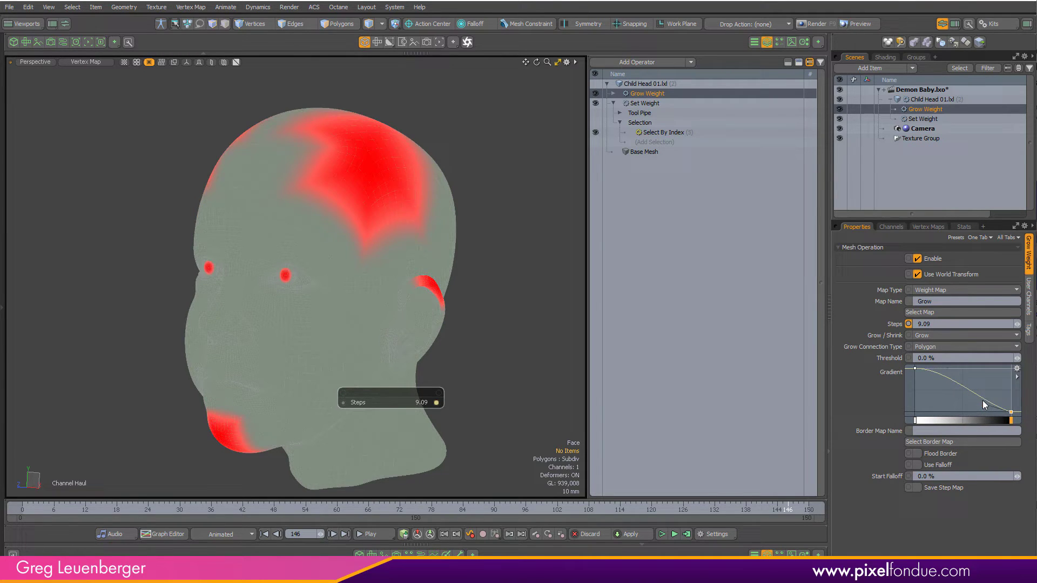
alt+drag(430, 242, 454, 292)
click(613, 93)
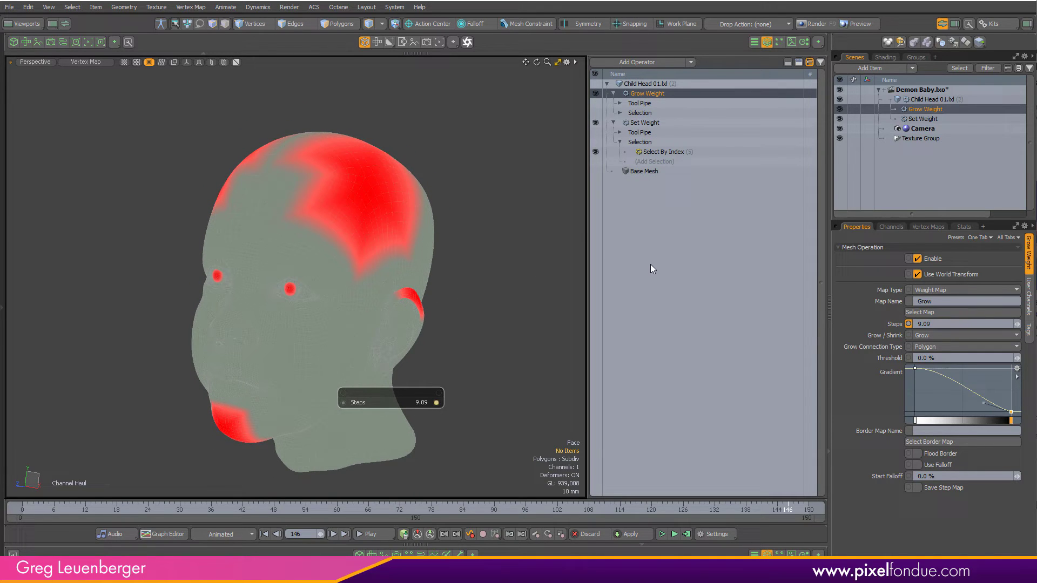
click(619, 103)
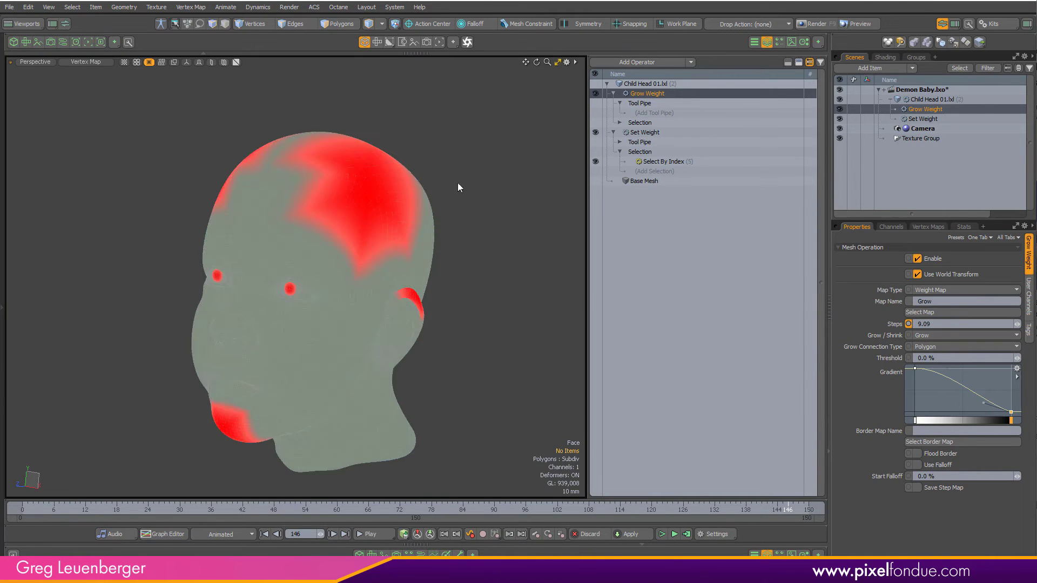
alt+drag(446, 352, 443, 324)
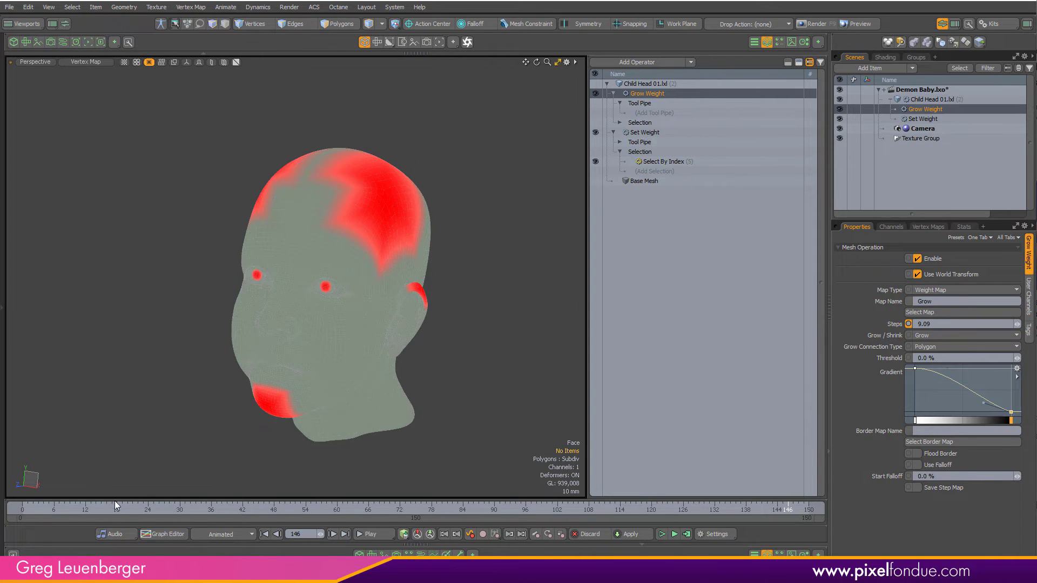
Keyframe the Grow Weight Steps at 0 on frame 5 and 150 on frame 124, and scrub back to frame 0
double_click(304, 535)
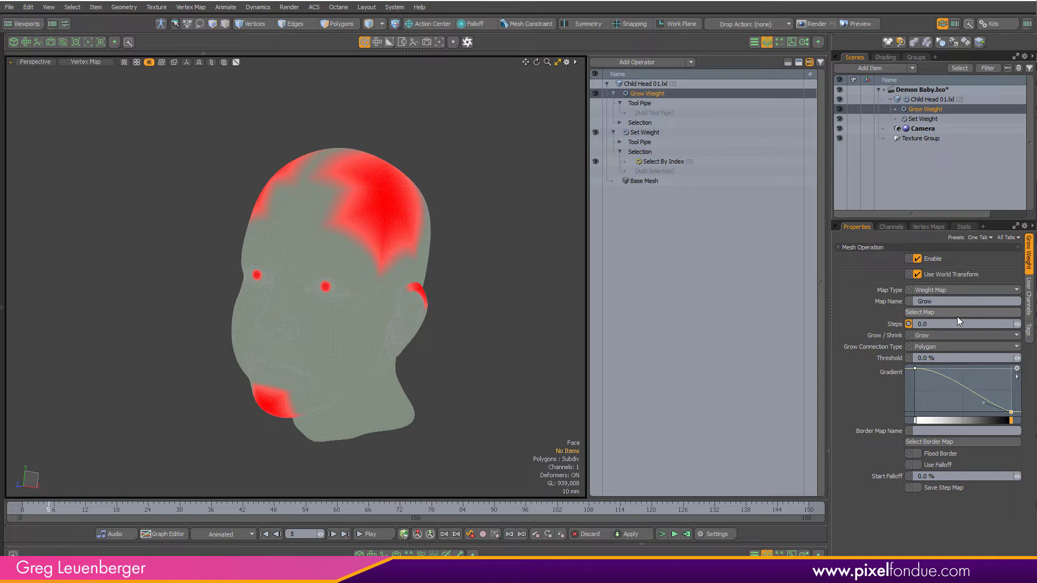
click(908, 324)
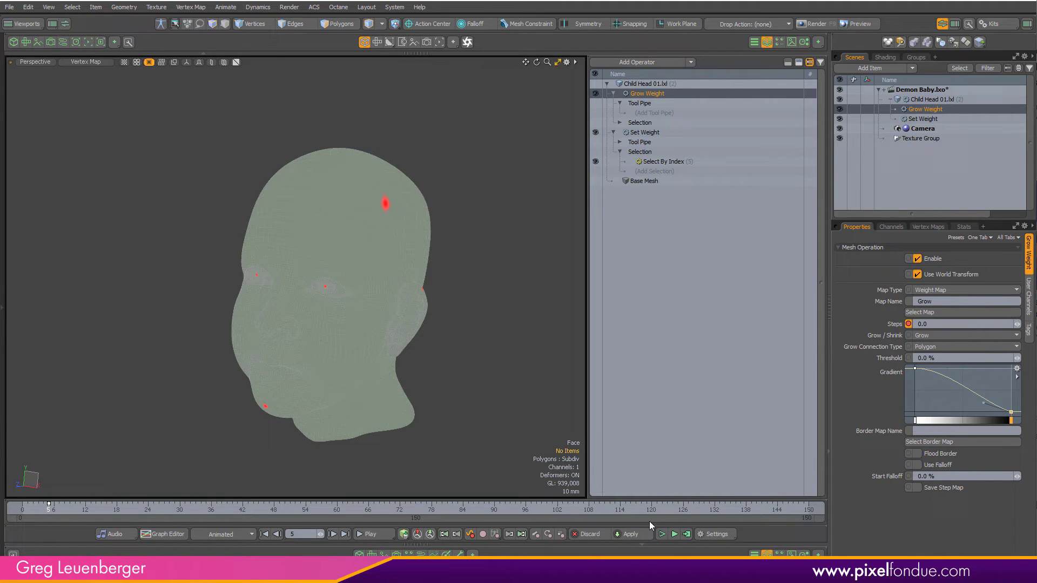
click(672, 509)
click(960, 323)
text(150)
key(Return)
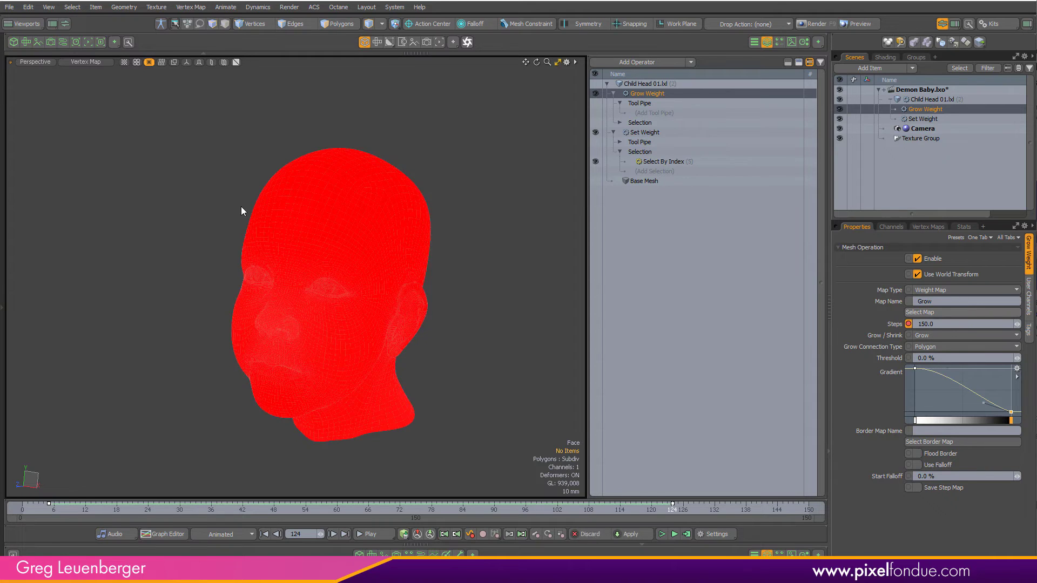
alt+drag(243, 211, 410, 305)
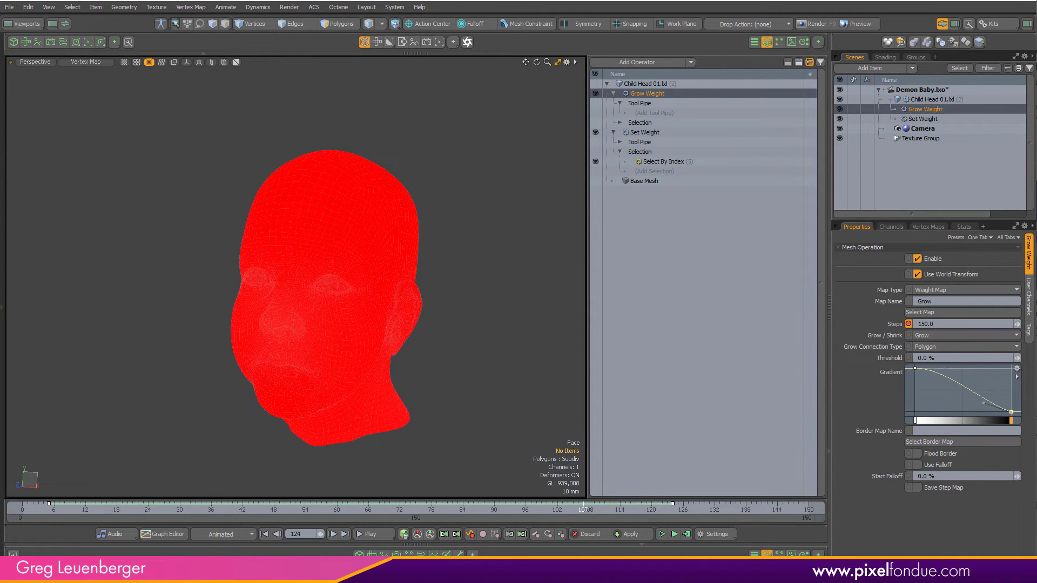
drag(420, 510, 23, 510)
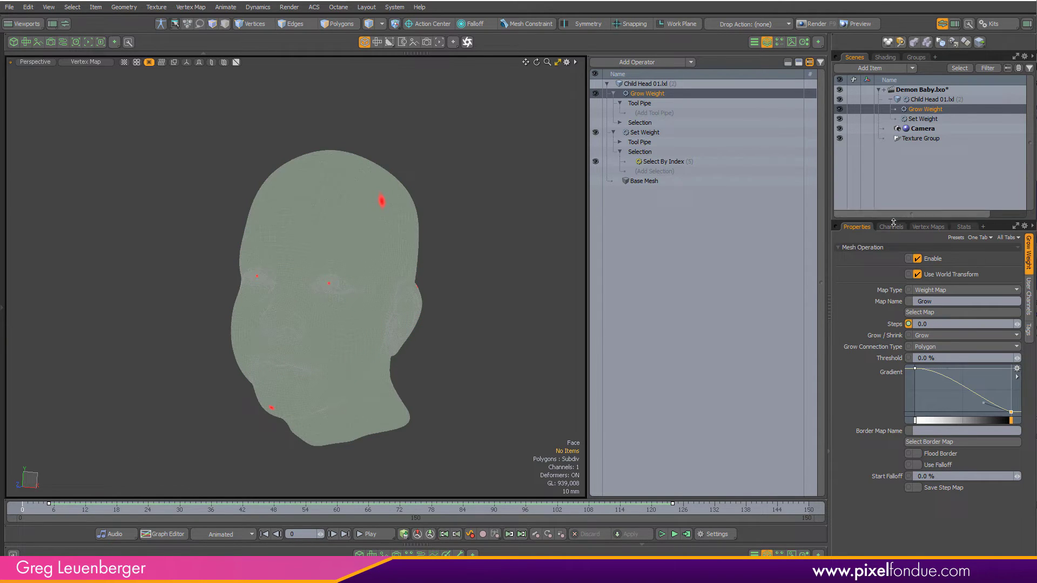
Add a Morph Influence for the Face relative morph map
click(928, 226)
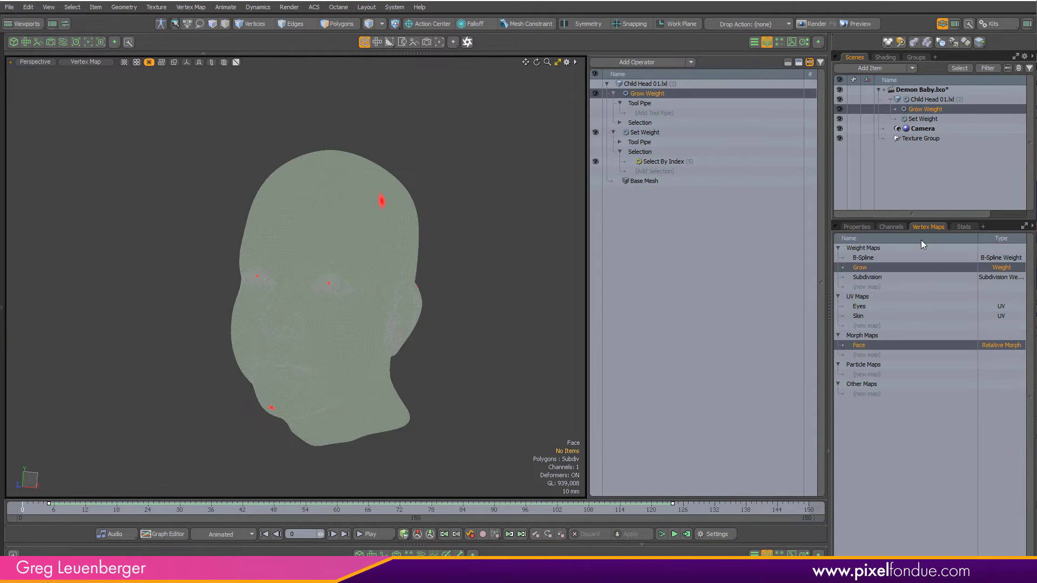
right_click(861, 346)
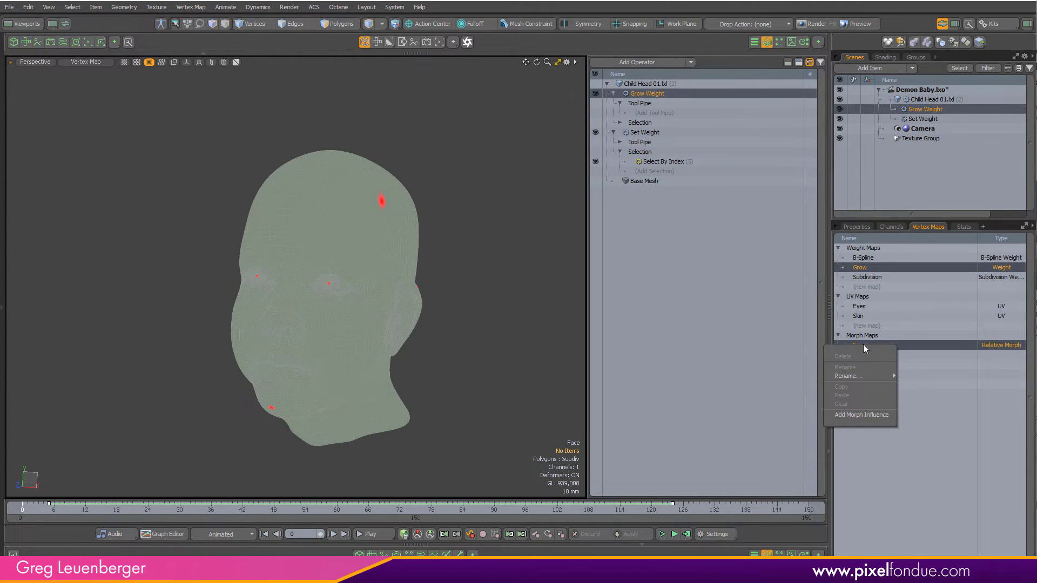
click(859, 414)
alt+drag(537, 358, 399, 334)
key(ctrl+2)
click(482, 349)
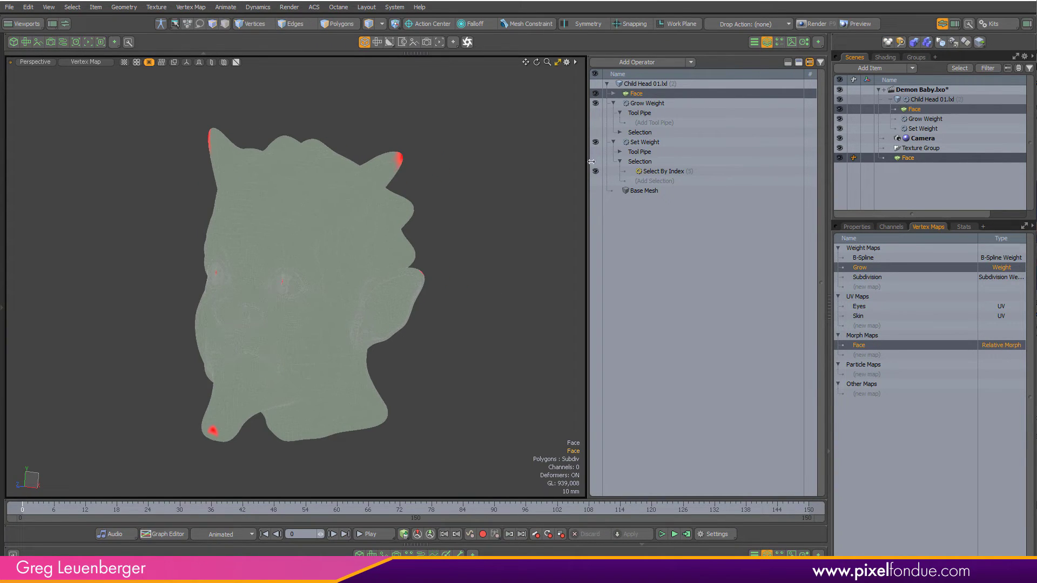
Add a Weight Map Falloff to the Face morph influence and assign the Grow weight map to it
click(614, 94)
click(619, 103)
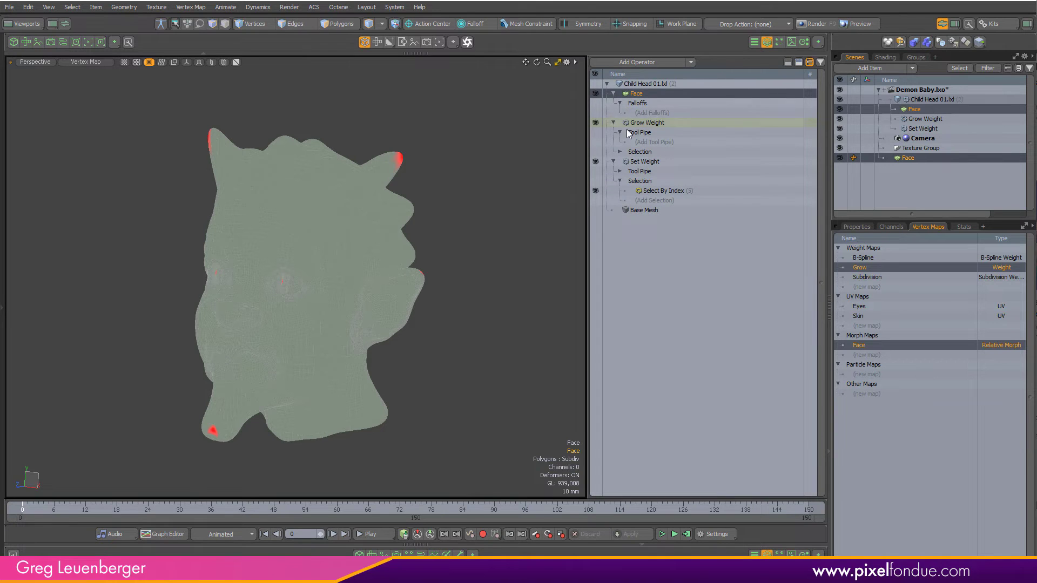
click(658, 112)
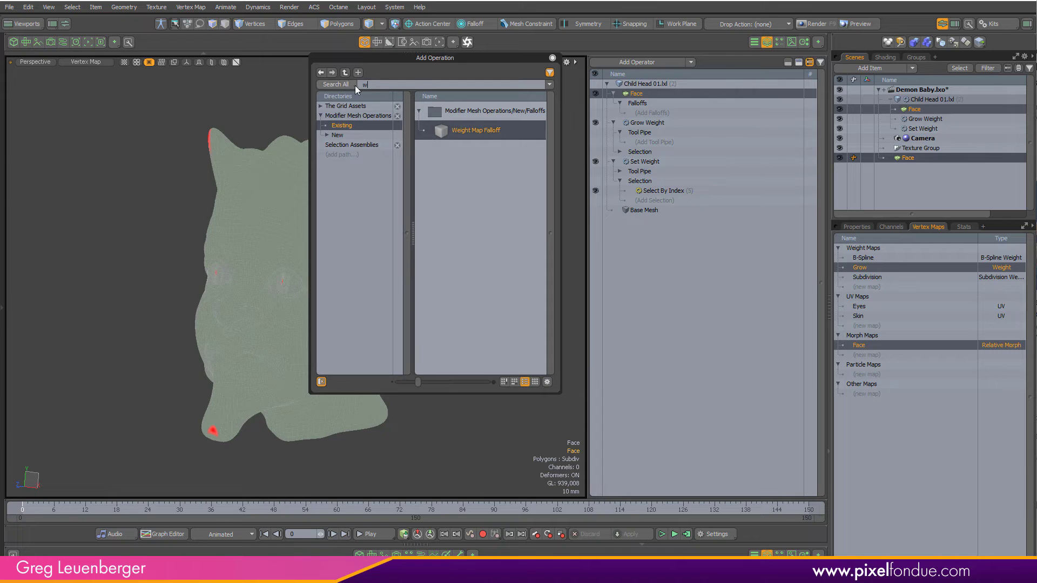
double_click(469, 131)
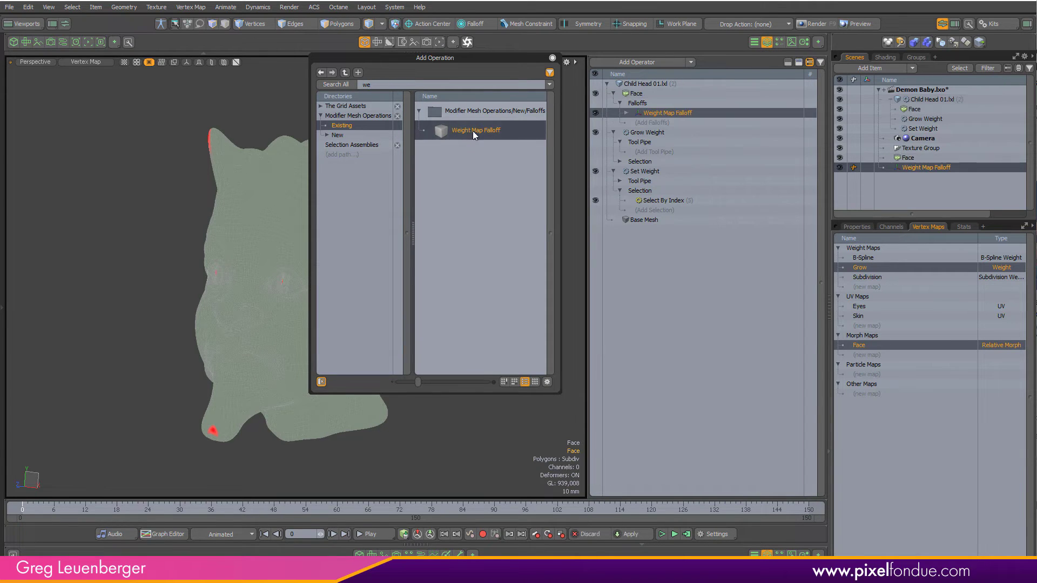
click(876, 228)
click(937, 326)
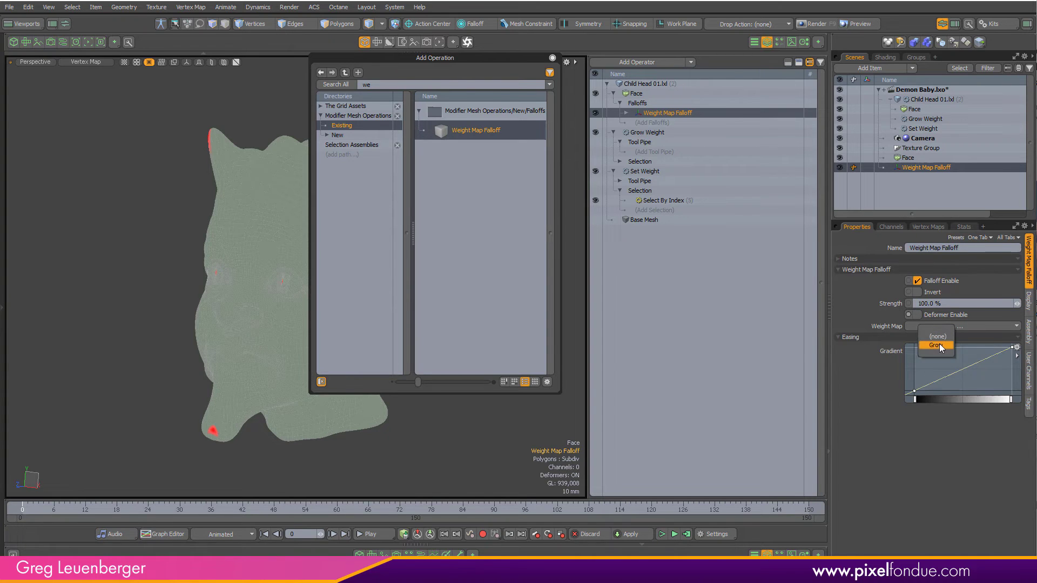
click(939, 344)
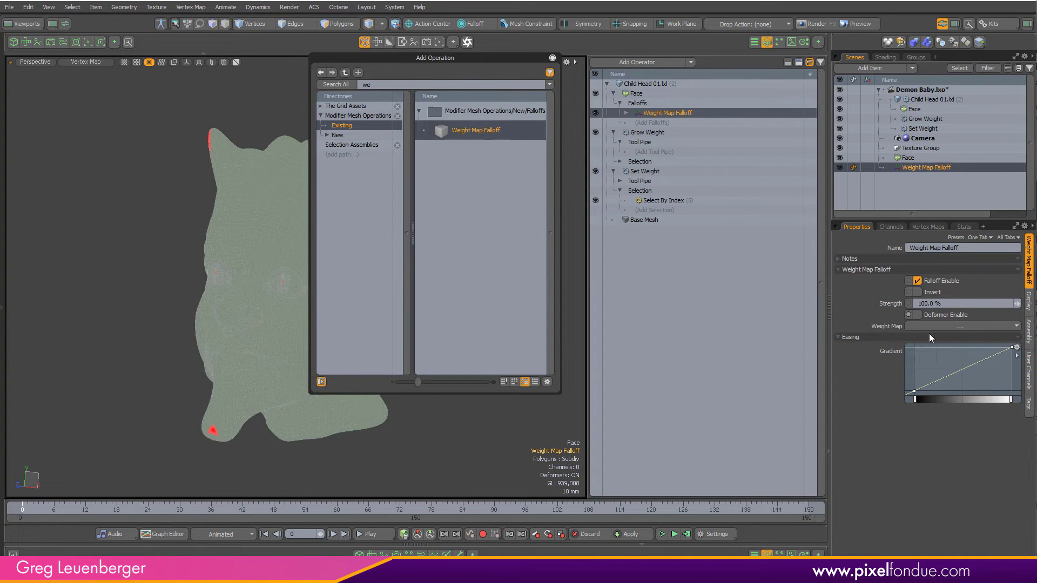
click(553, 57)
alt+drag(394, 228, 404, 205)
alt+drag(404, 205, 491, 244)
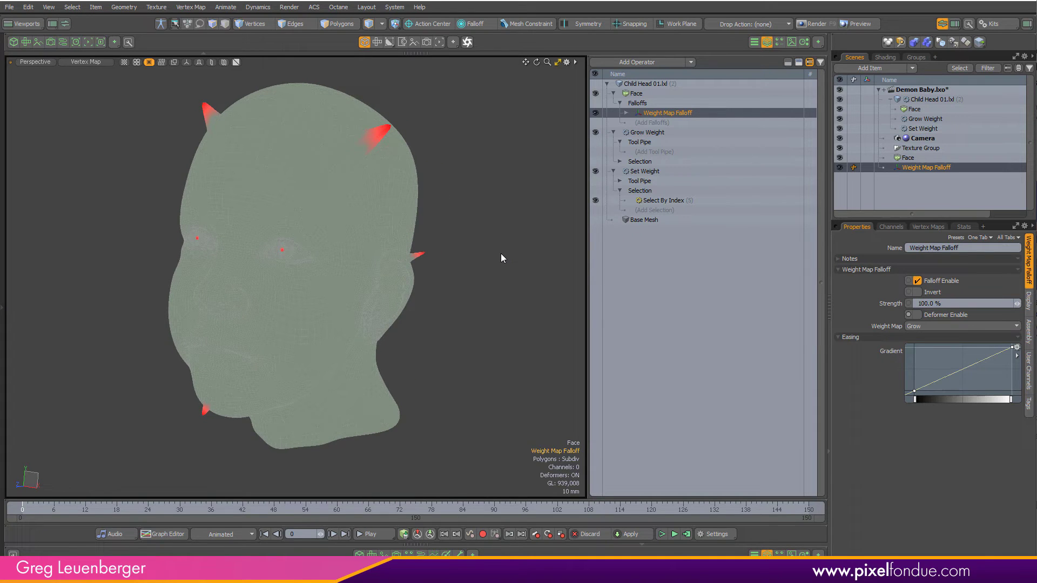
Keyframe the Set Weight Map Value from 0% at frame 0 to 100% at frame 16, and scrub through the result
click(647, 171)
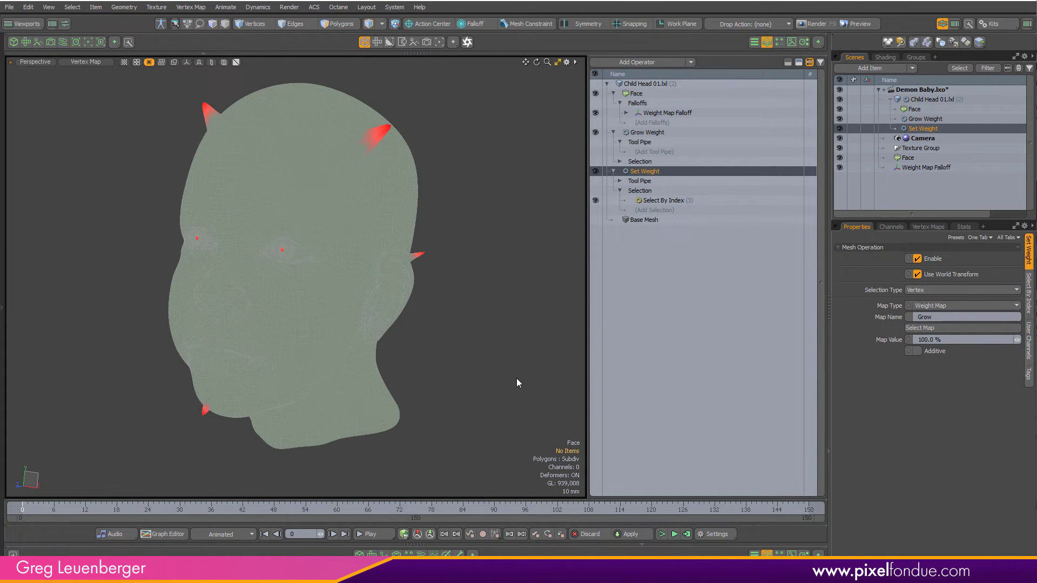
alt+drag(500, 167, 413, 175)
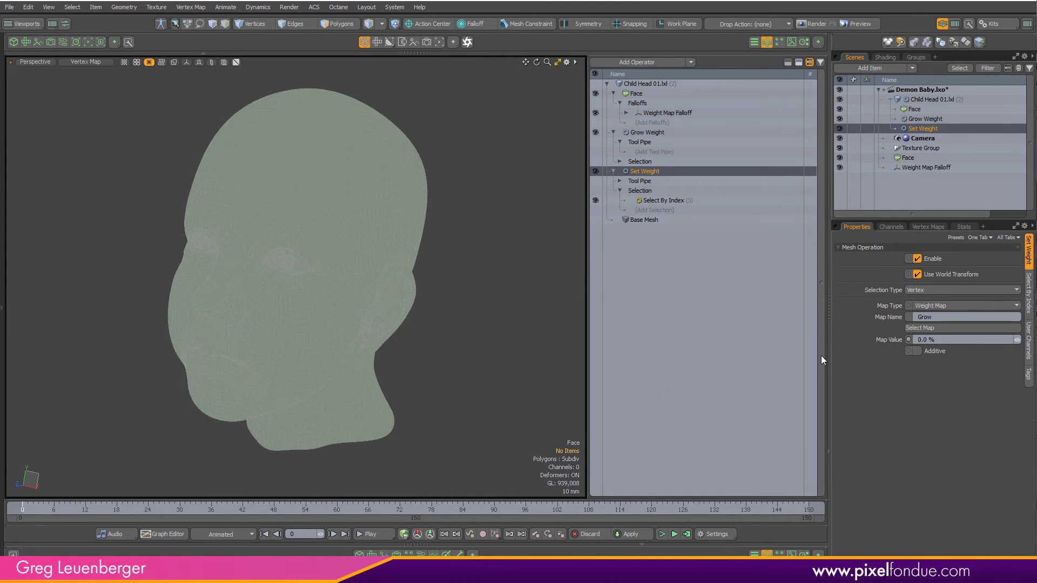
click(908, 340)
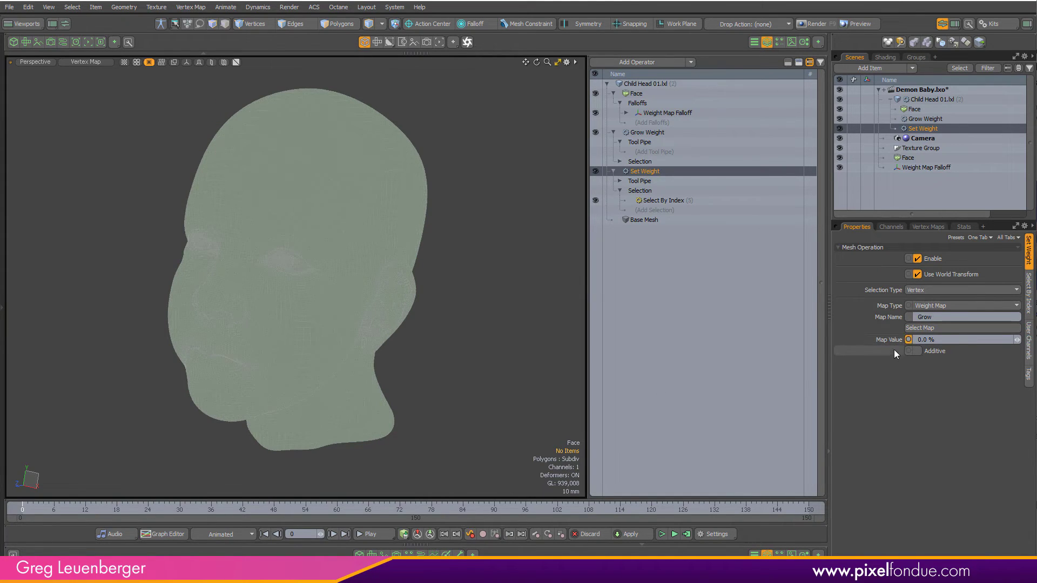
click(108, 511)
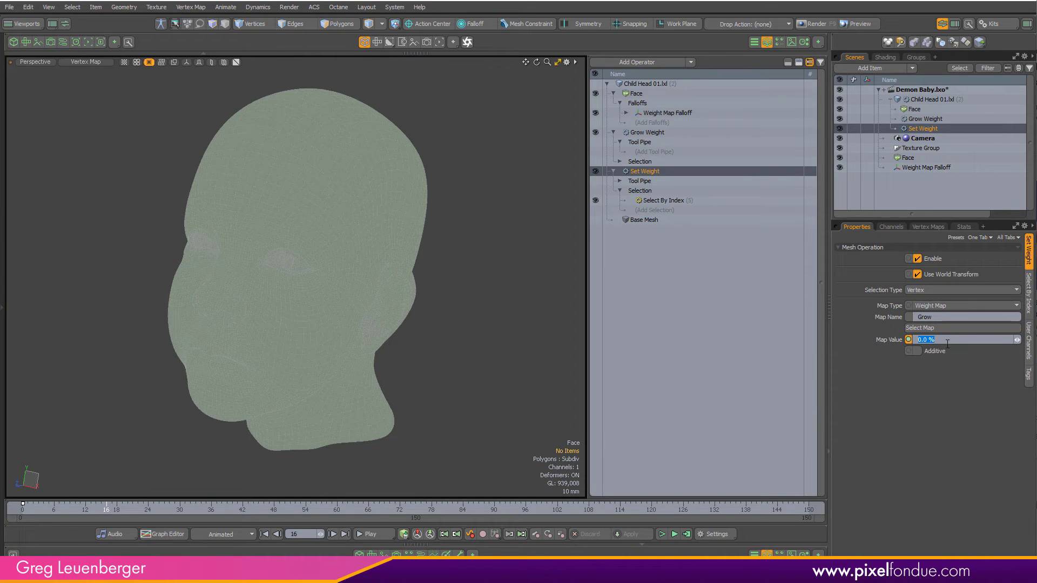
key(Return)
drag(106, 510, 311, 511)
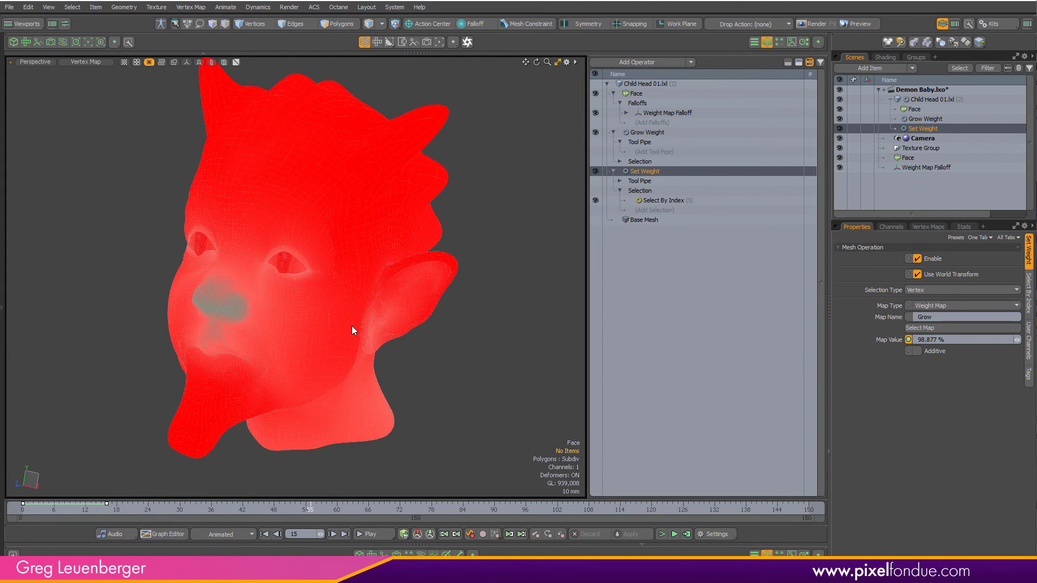
Switch the viewport to Advanced shading, scrub the timeline to preview the demon morph, and deselect Set Weight
key(ctrl+2)
click(400, 334)
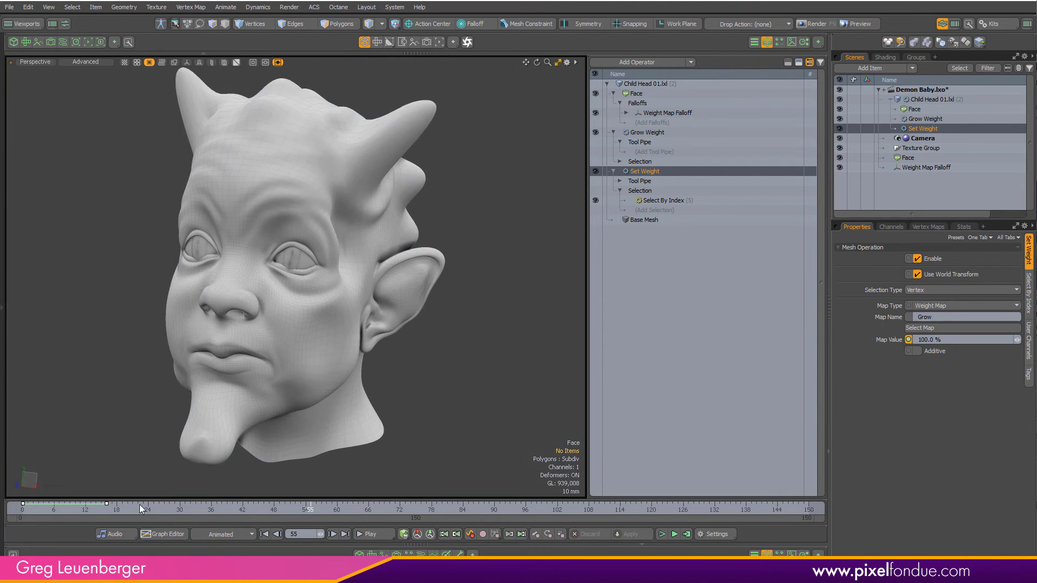
drag(30, 513, 441, 510)
alt+drag(459, 322, 464, 300)
ctrl+click(659, 171)
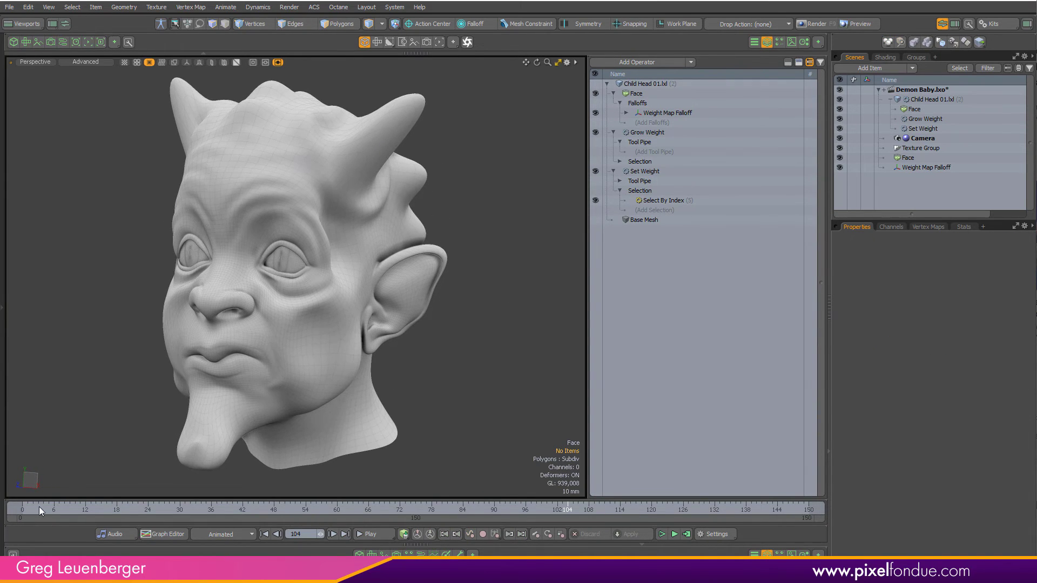
drag(40, 509, 494, 509)
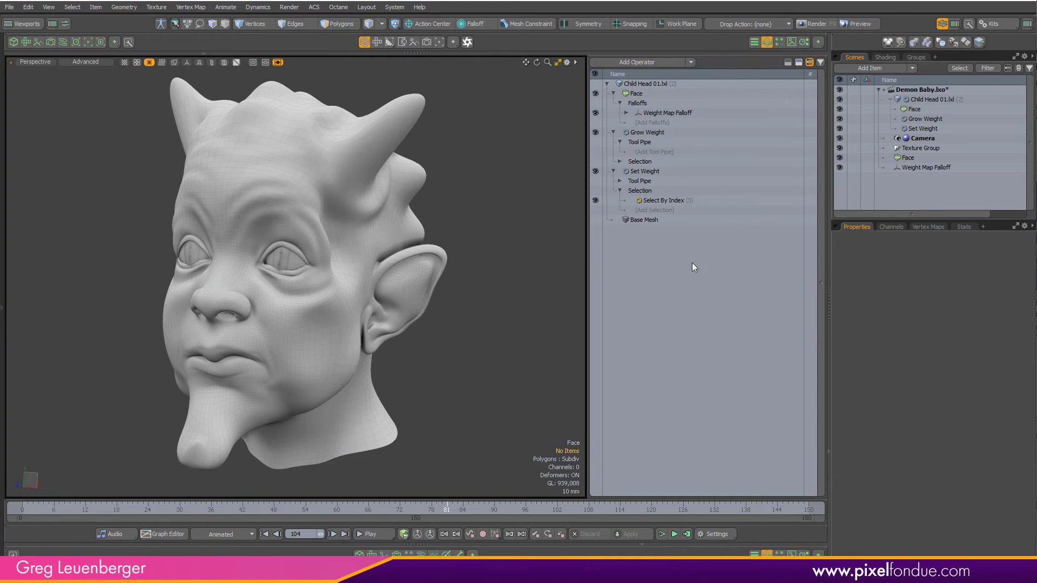
Collapse the Face, Grow Weight and Set Weight entries and hide the mesh operations list to enlarge the viewport
click(613, 94)
click(613, 103)
click(613, 113)
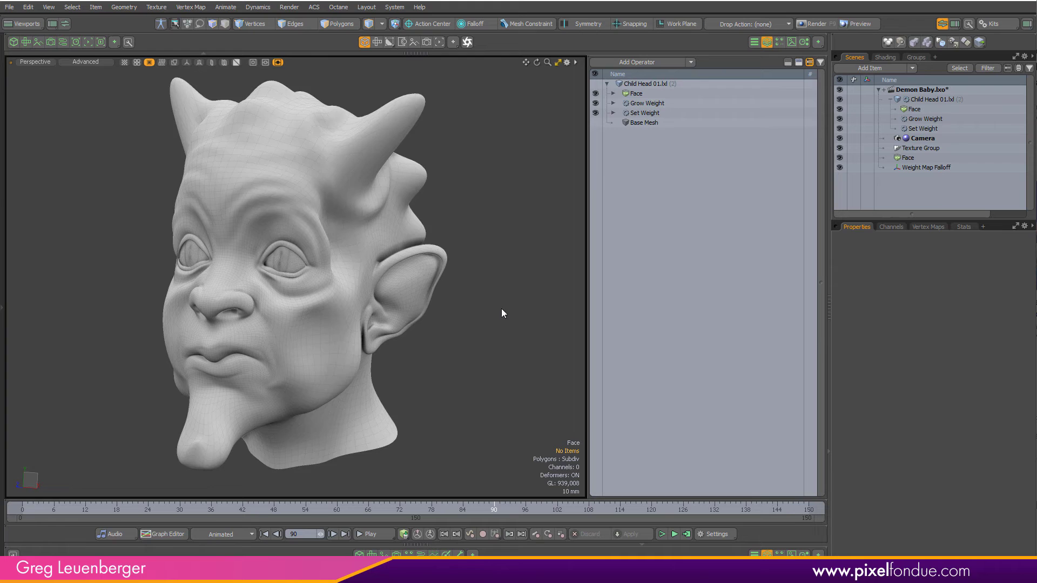
alt+drag(501, 309, 511, 329)
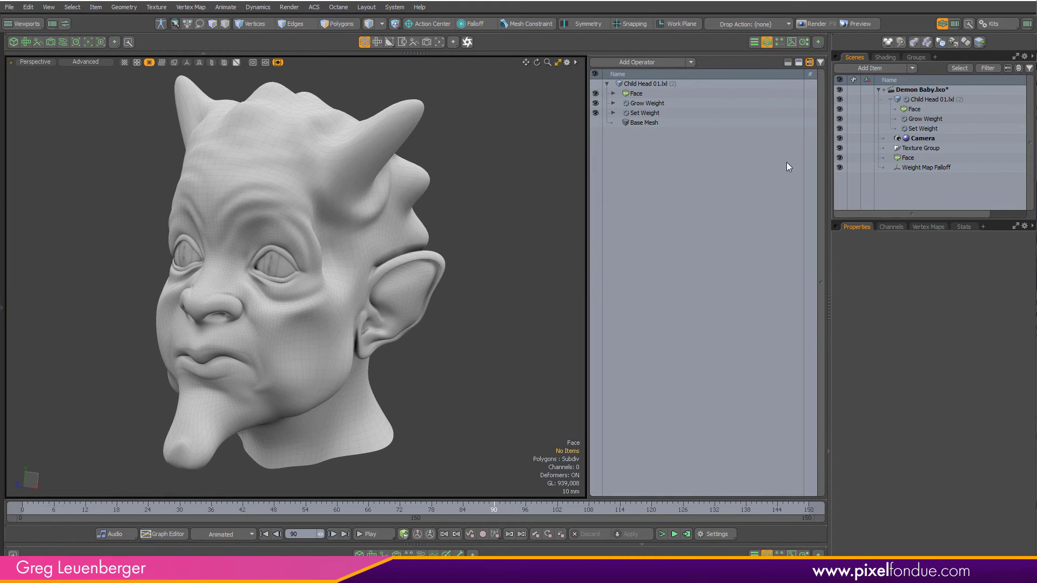
click(766, 42)
alt+shift+drag(684, 191, 691, 196)
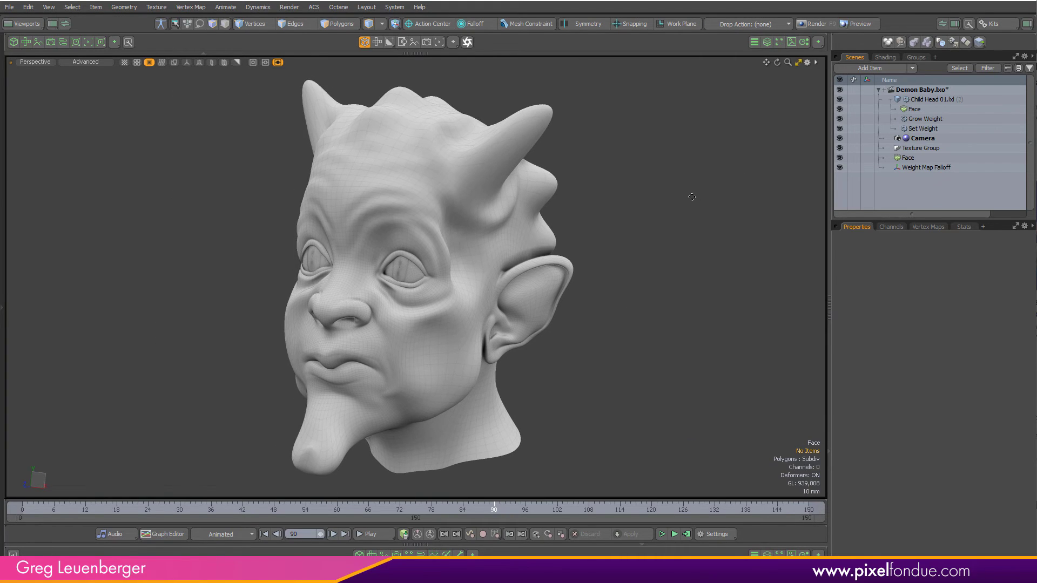
Add a Constant processing layer to the Child Head 01.lxl material group in the Shader Tree
click(886, 58)
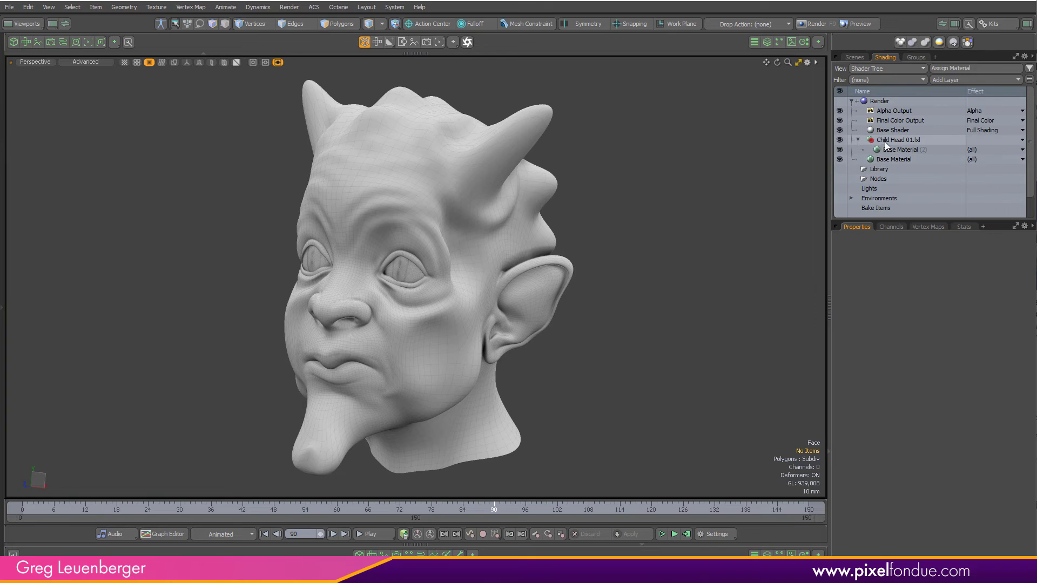
click(903, 139)
click(944, 80)
mouse_move(945, 147)
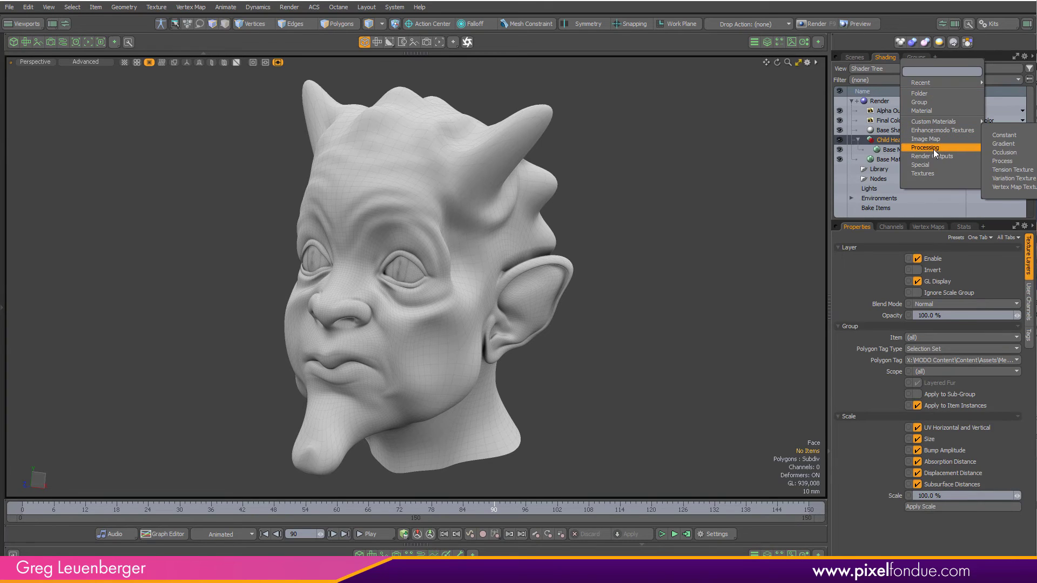
click(1003, 136)
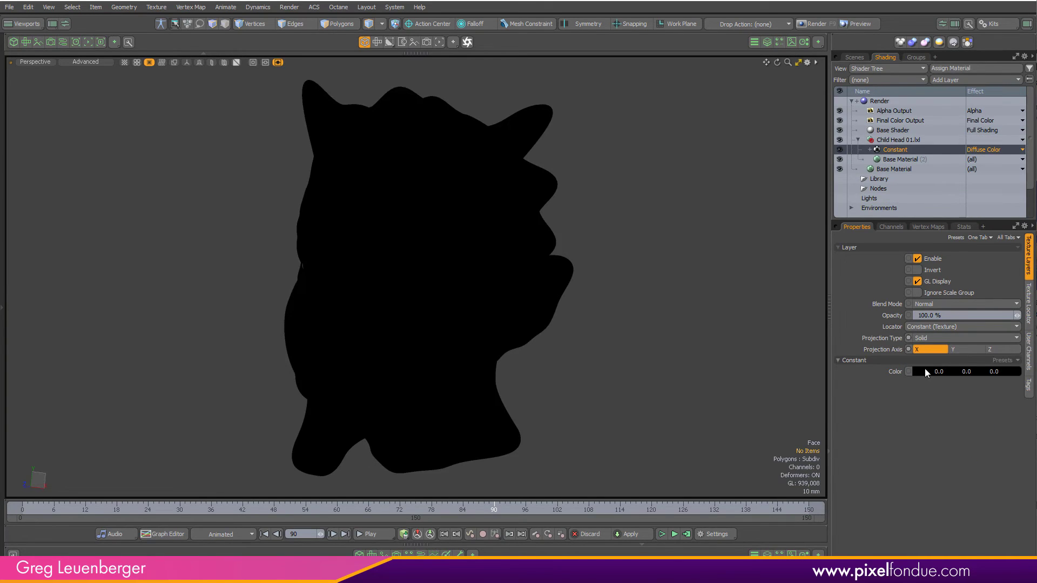
Set the Constant layer's diffuse color to a pale skin pink of 0.99, 0.91, 0.91
click(902, 371)
drag(716, 399, 729, 400)
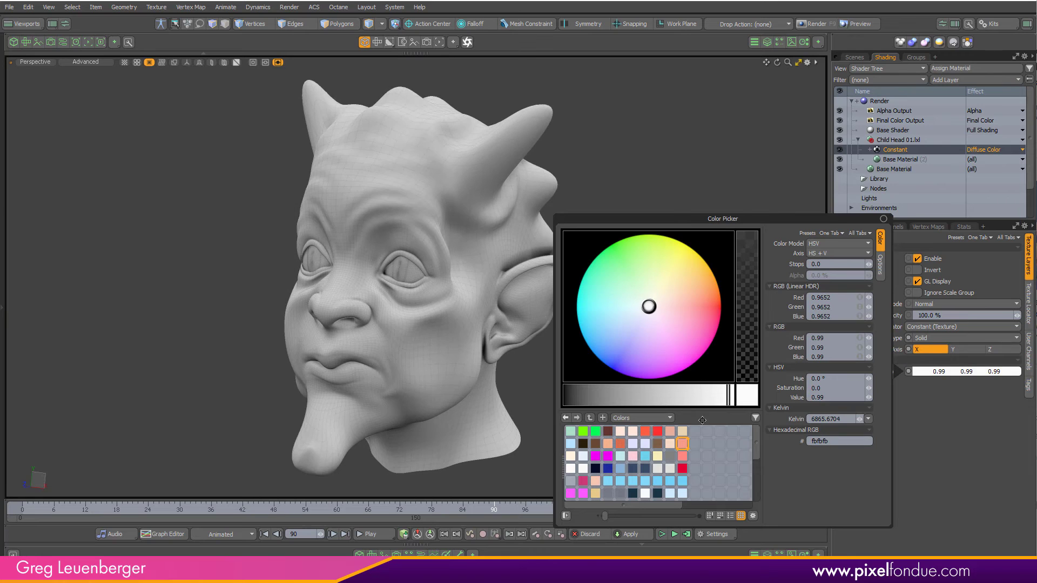
click(669, 444)
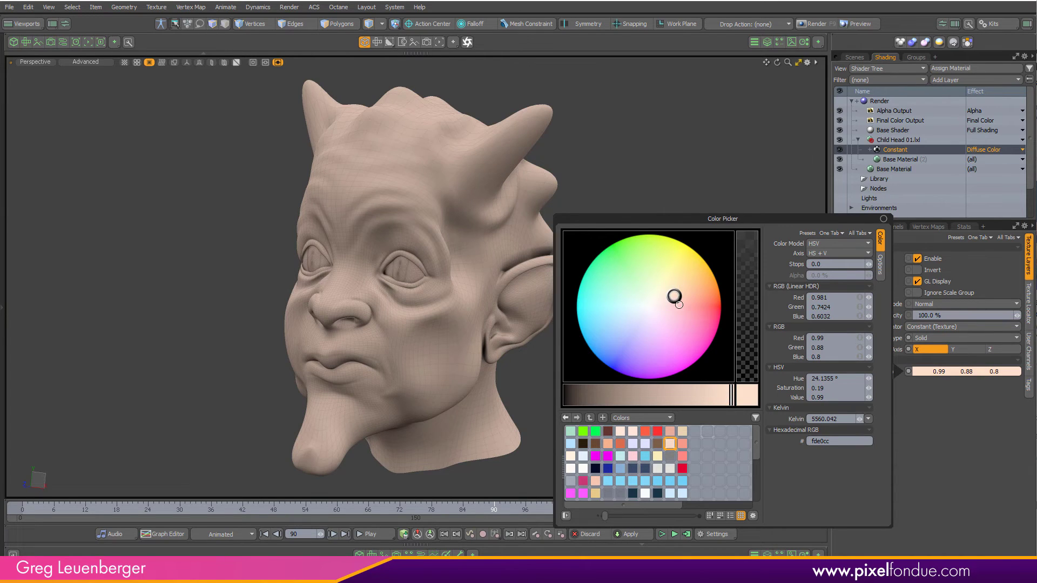
mouse_move(679, 304)
mouse_down()
mouse_move(665, 302)
mouse_move(673, 259)
mouse_up()
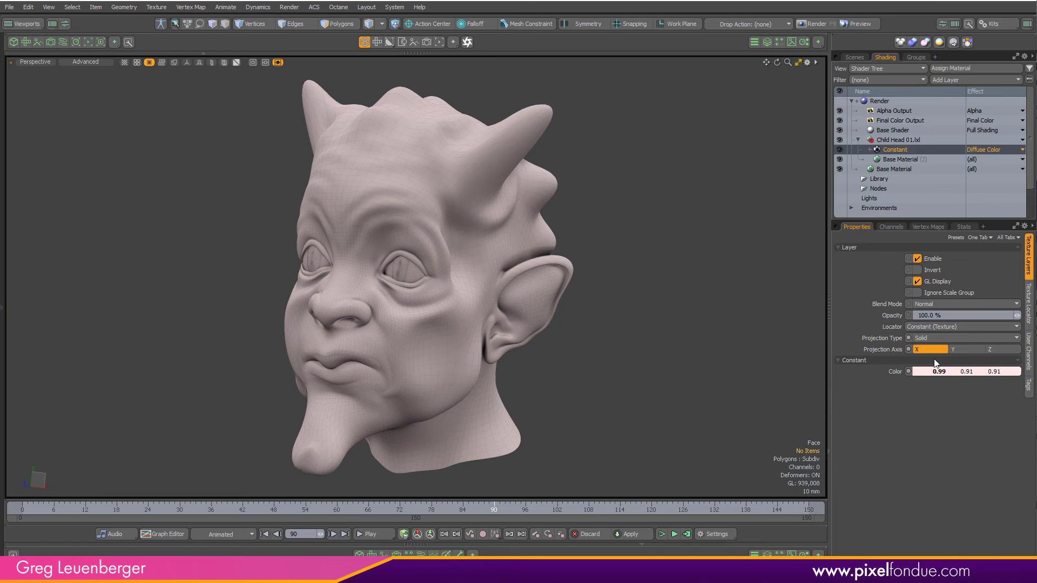
Duplicate the pale pink Constant layer and recolor the copy red with values 0.99, 0.14, 0.21
key(ctrl+d)
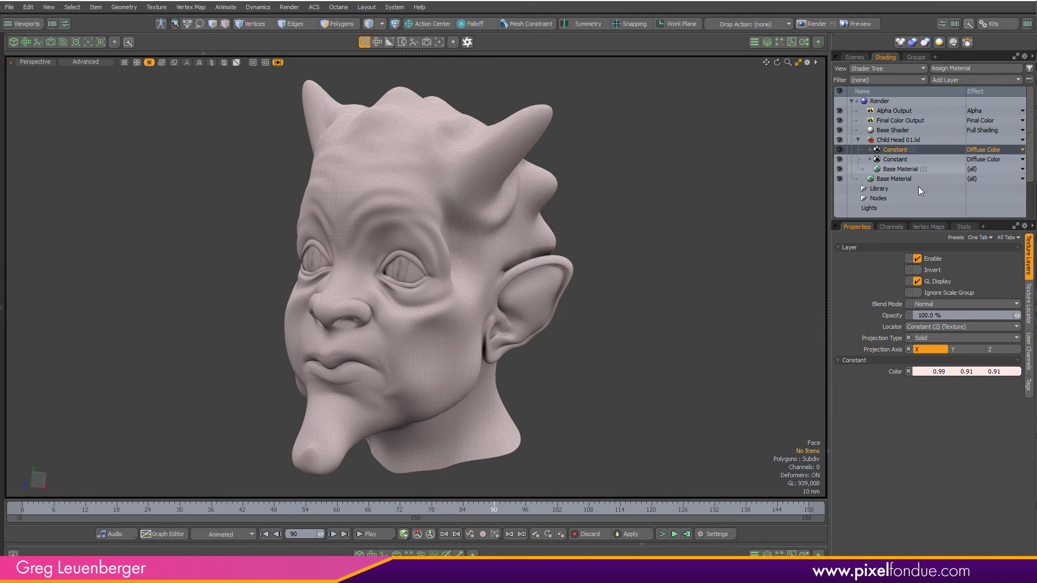
click(967, 372)
mouse_move(716, 341)
mouse_down()
mouse_move(704, 320)
mouse_move(717, 301)
mouse_up()
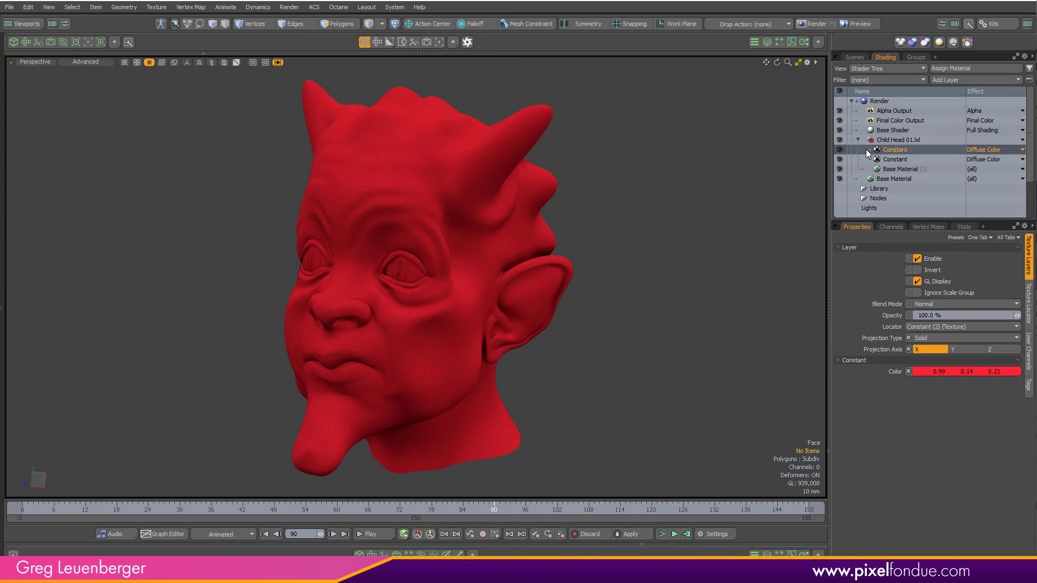
Add a Vertex Map Texture above the red Constant layer and use the Grow weight map as its vertex map
click(869, 151)
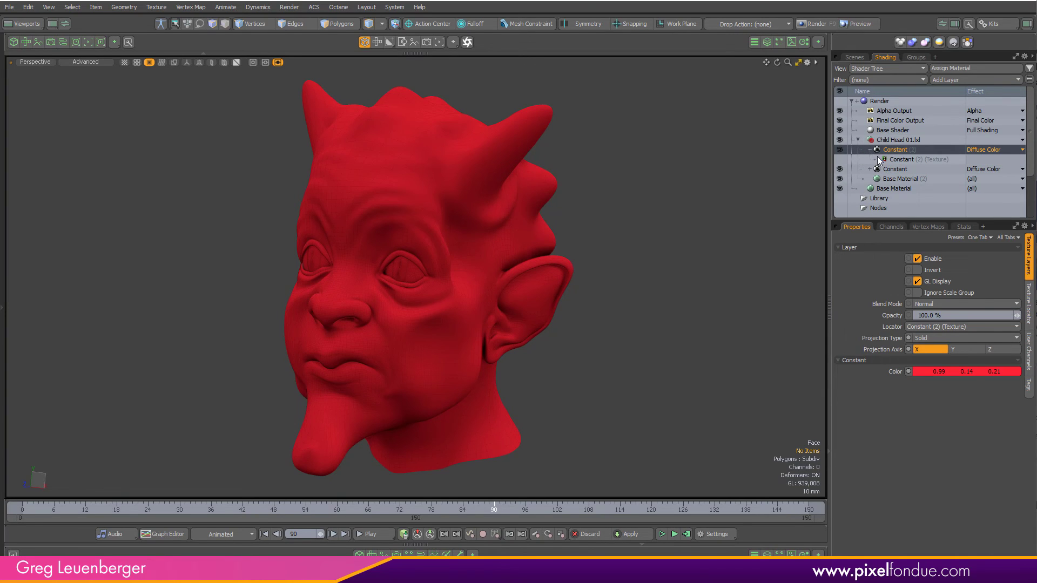
click(950, 79)
mouse_move(944, 135)
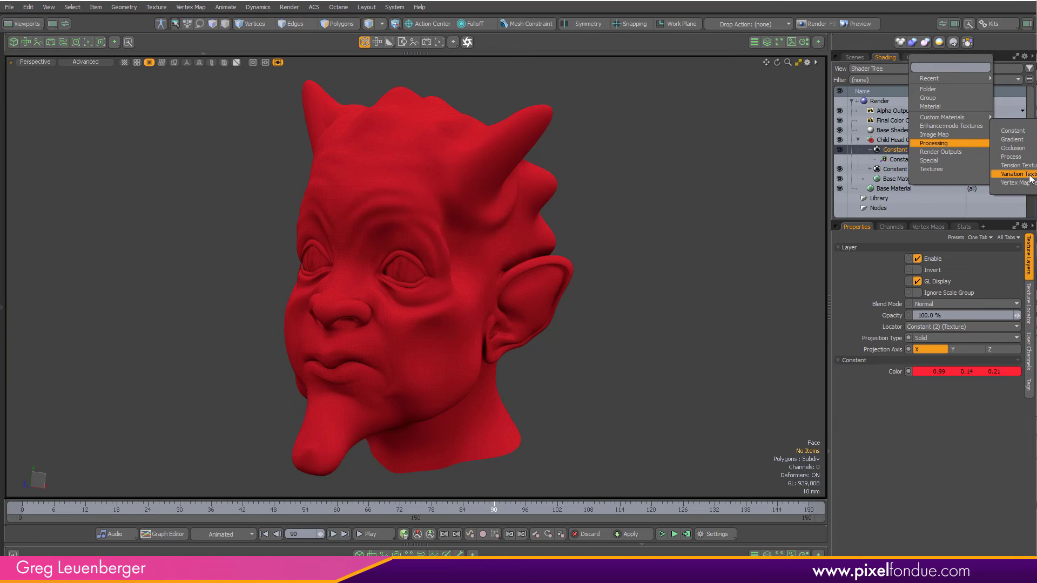
click(1018, 184)
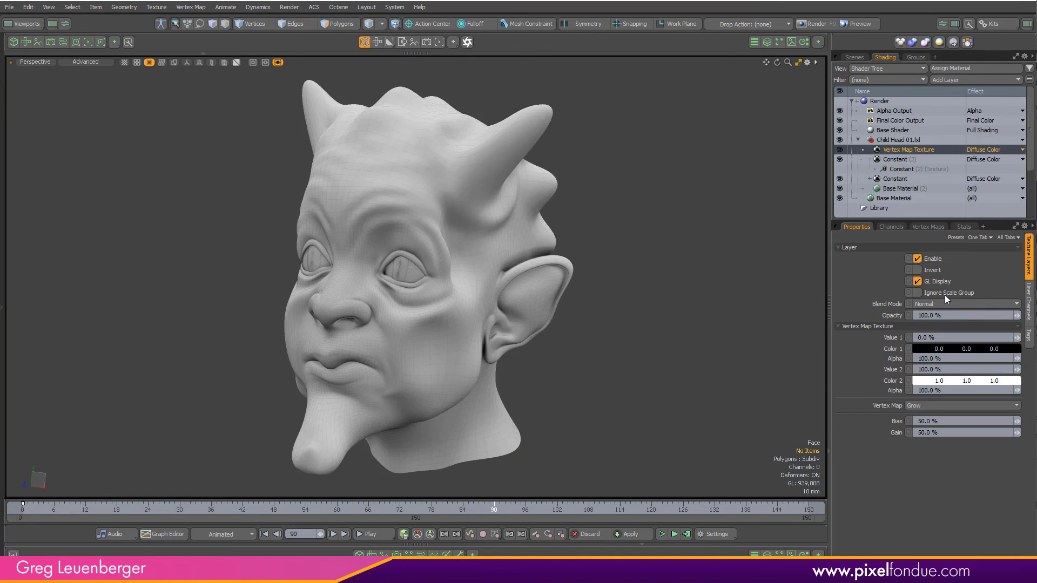
click(929, 405)
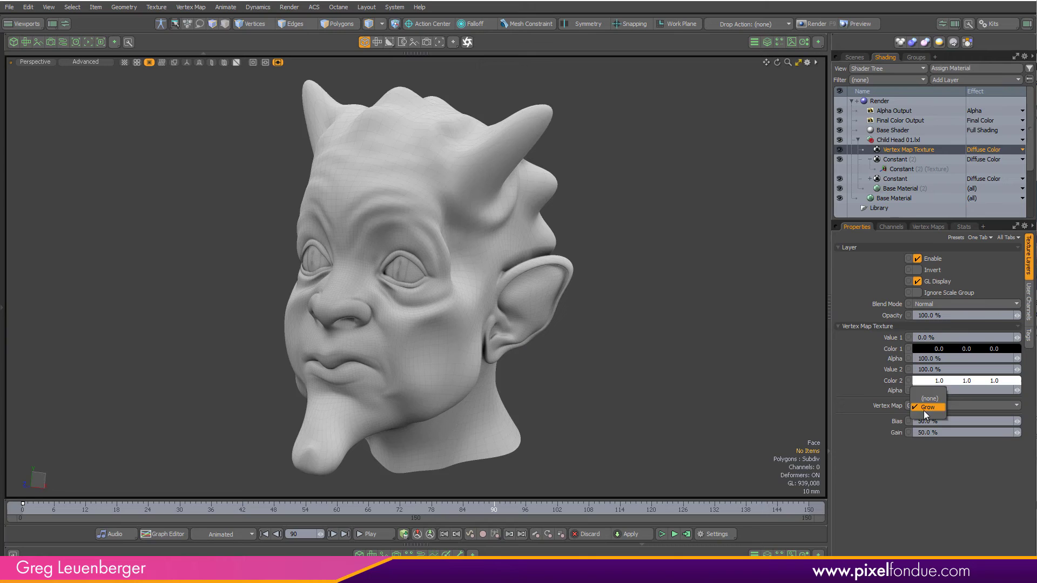
click(926, 407)
Change the Vertex Map Texture's effect to Layer Mask and place it directly beneath the red Constant layer
right_click(984, 152)
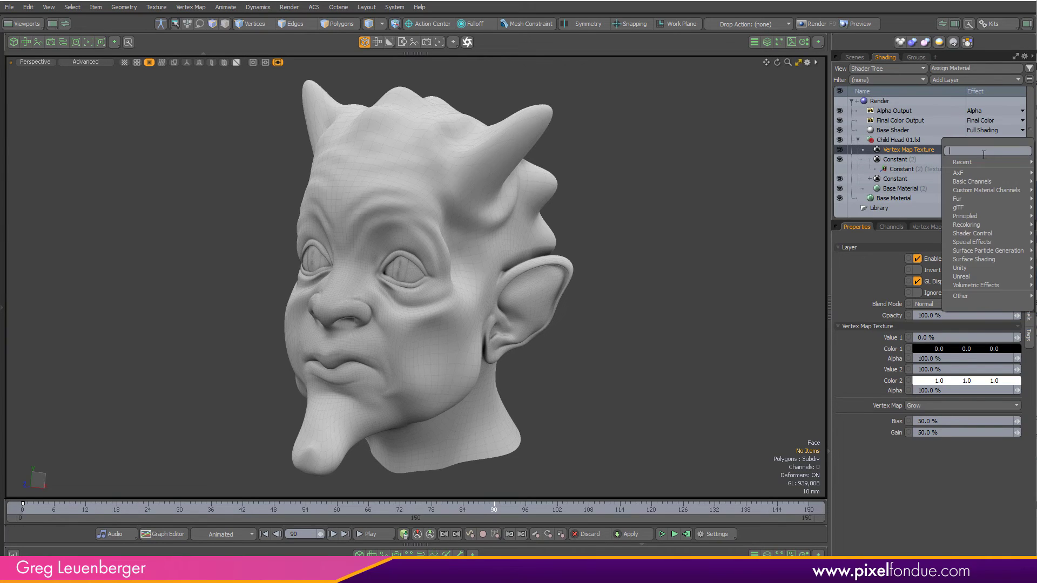
mouse_move(983, 234)
click(1035, 259)
drag(893, 151, 899, 181)
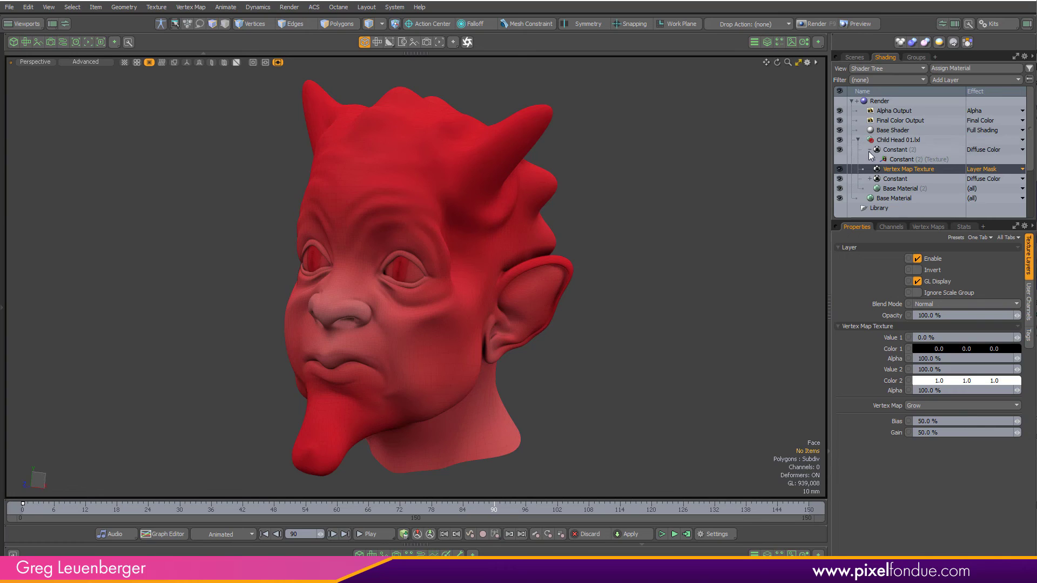
click(869, 150)
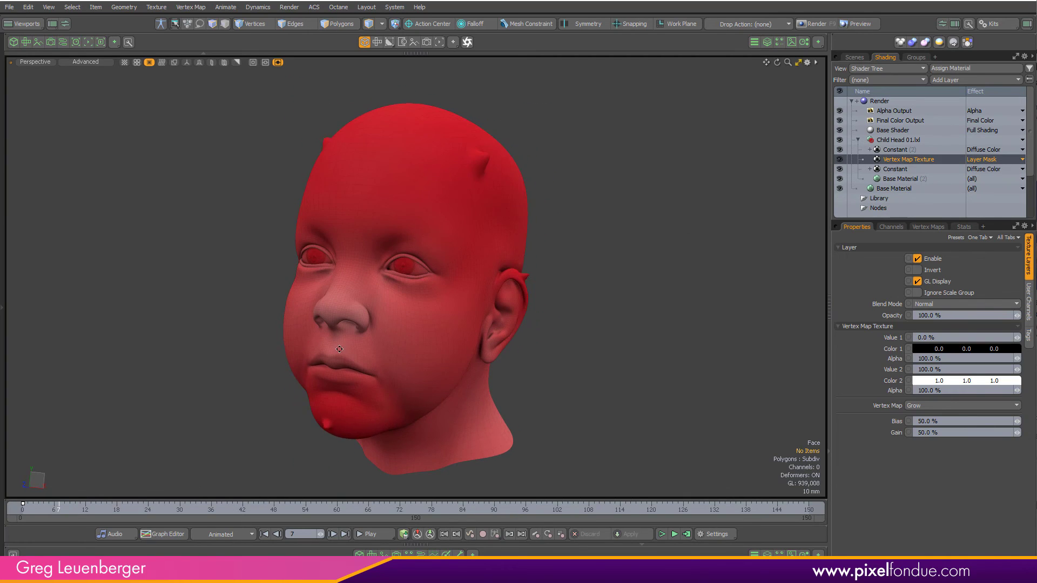
Show the render preview beside the viewport, switch the viewport to the render camera, and reframe the head closer
click(88, 43)
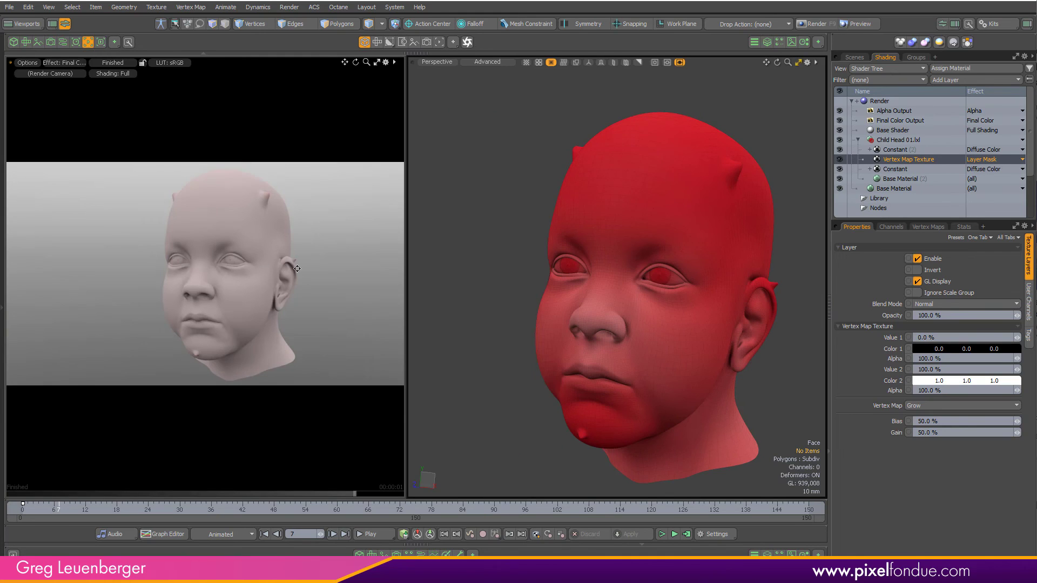
key(slash)
alt+drag(577, 236, 609, 333)
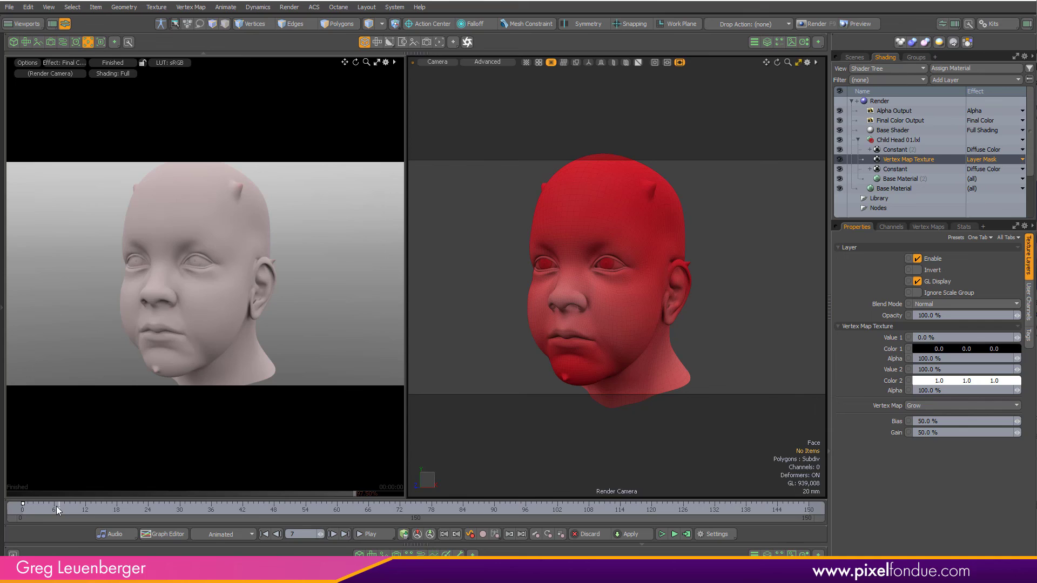
Step the timeline through frames 27, 38 and 130 to check the red skin spreading in the render preview
drag(57, 508, 164, 508)
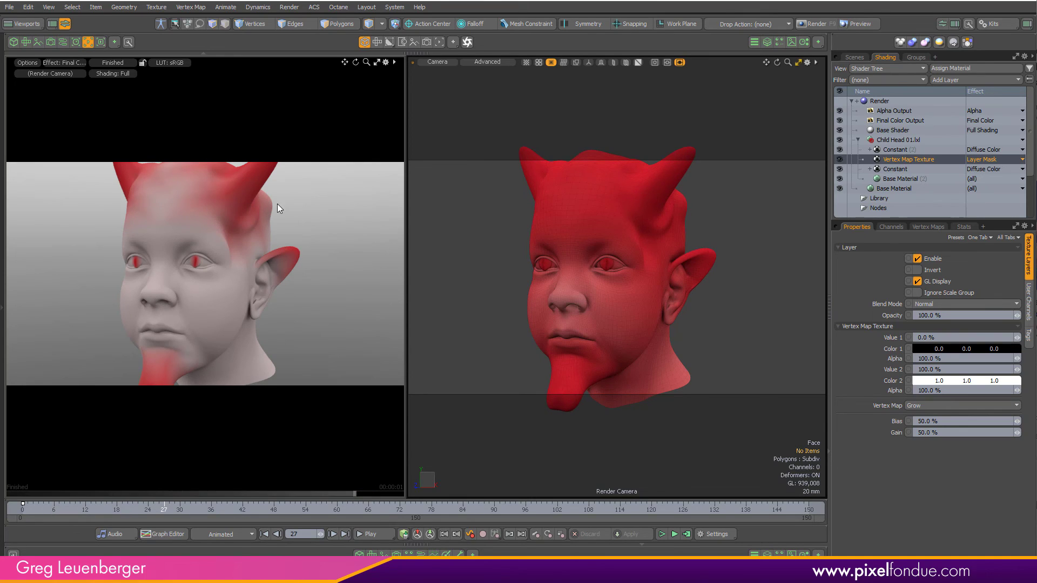
drag(175, 509, 243, 516)
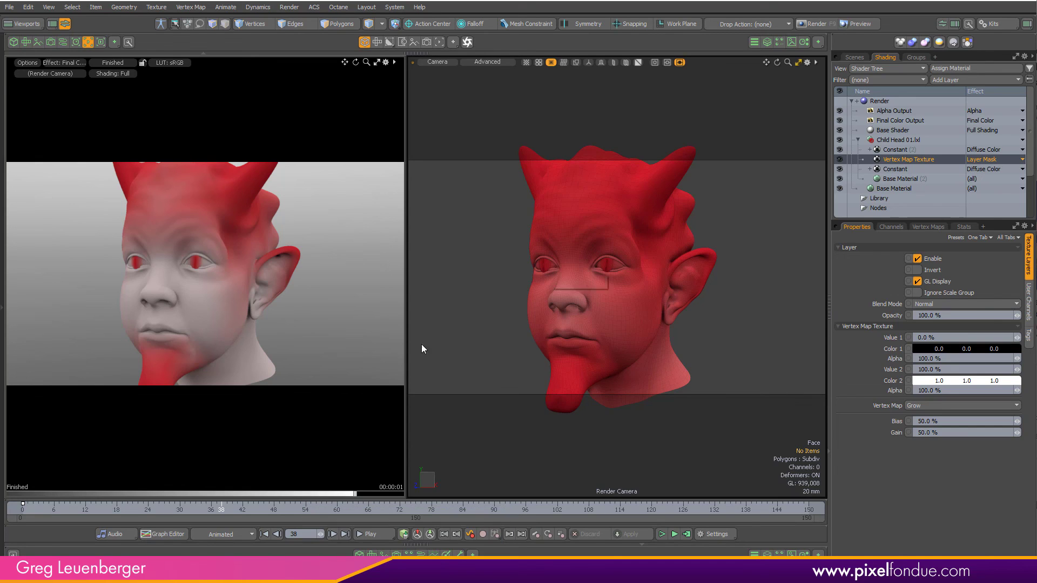
drag(320, 534, 323, 534)
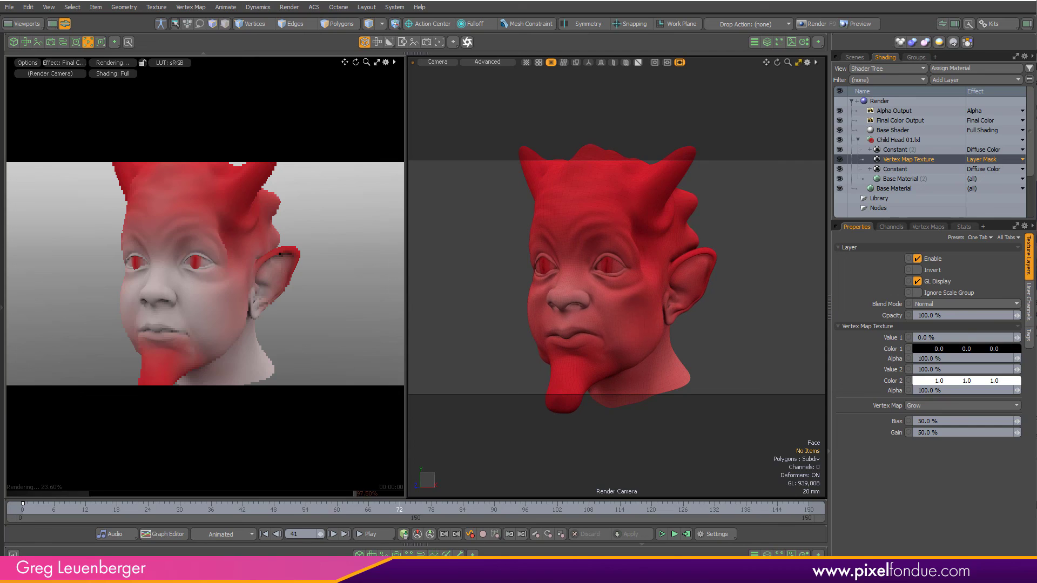
click(703, 508)
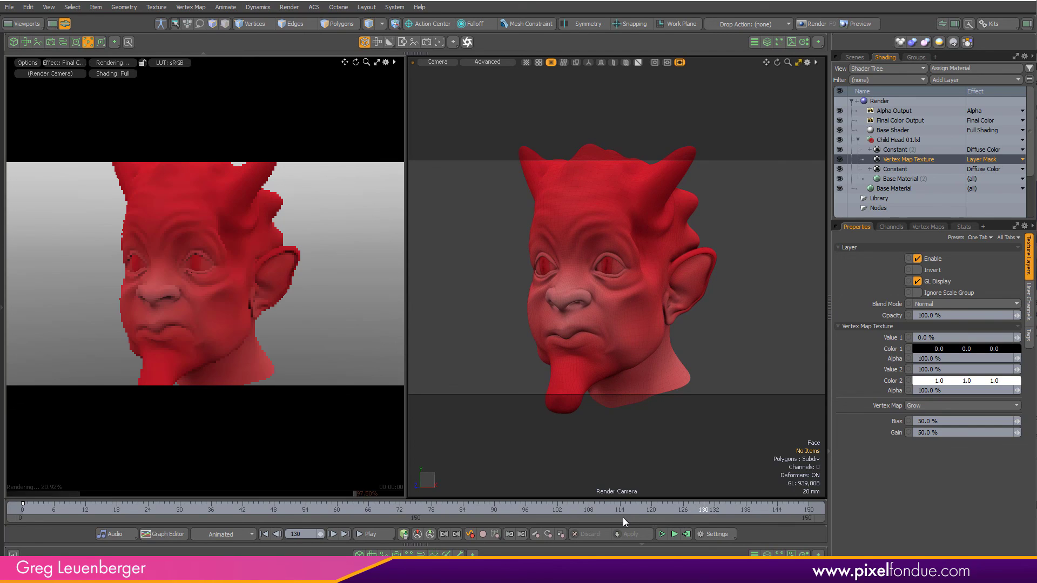